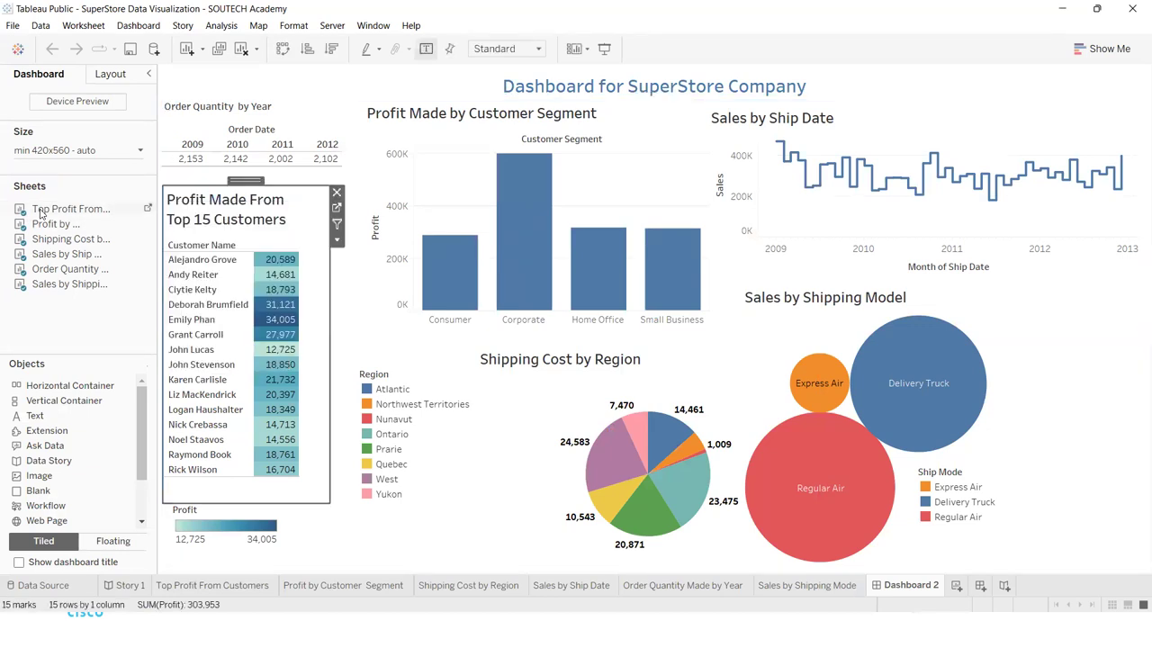
Step: Examine where the individual sheets sit on the dashboard and inspect the Corporate bar in the customer segment profit chart
{"action": "left_click", "coordinate": [47, 225]}
{"action": "left_click", "coordinate": [50, 241]}
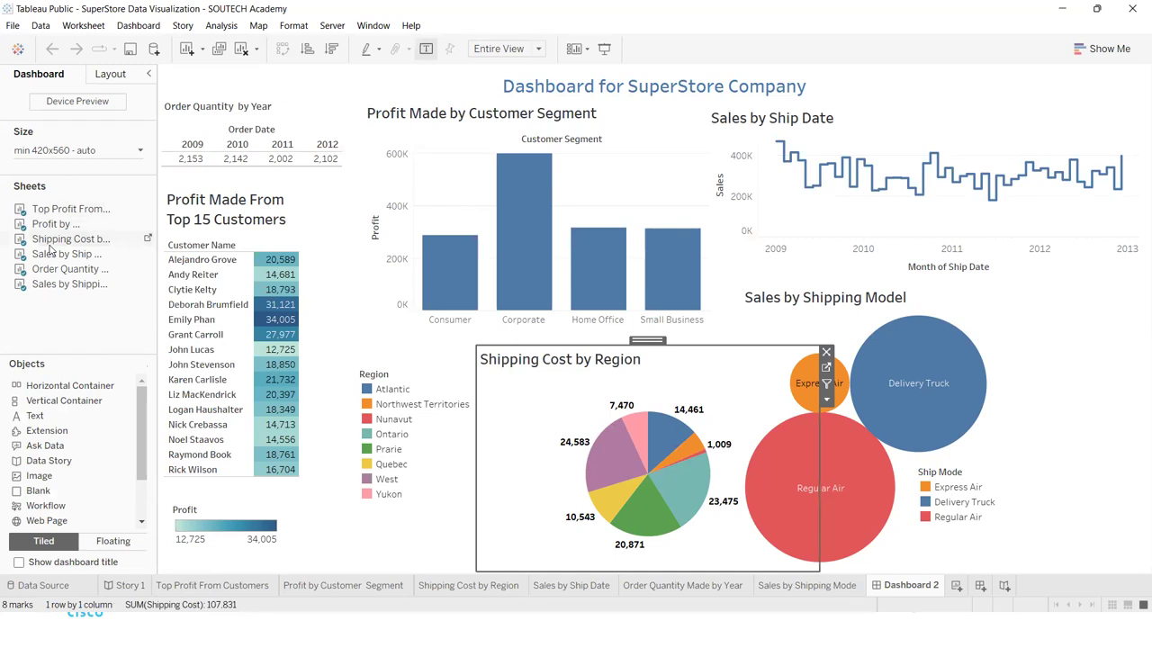
{"action": "left_click", "coordinate": [50, 254]}
{"action": "left_click", "coordinate": [51, 269]}
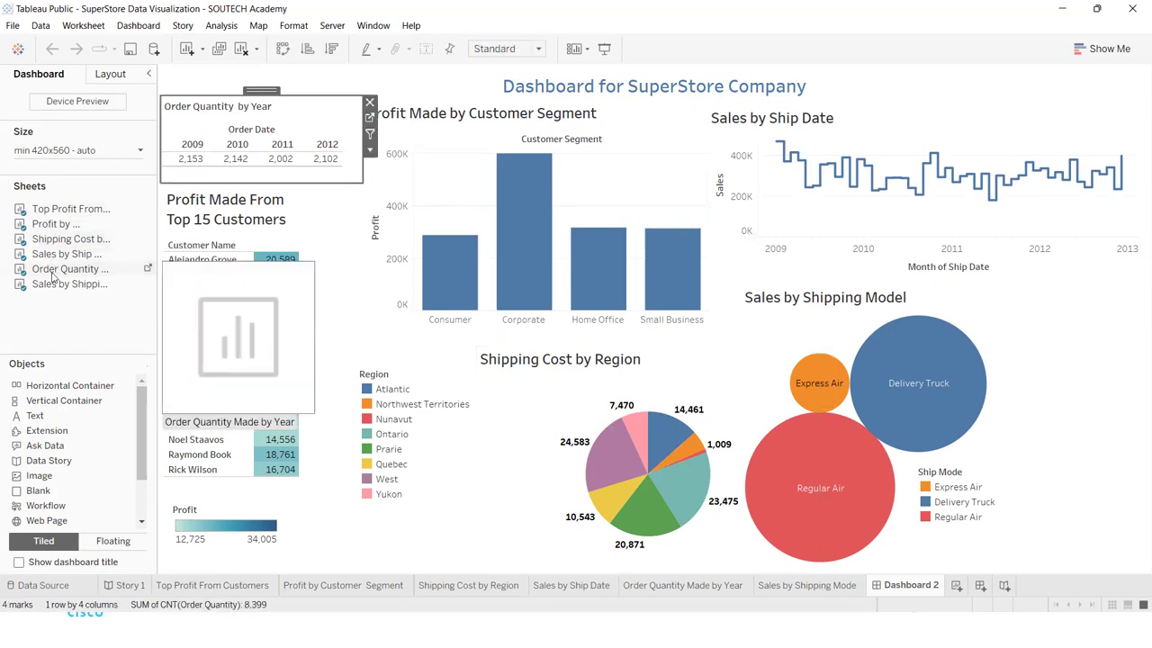
{"action": "left_click", "coordinate": [51, 283]}
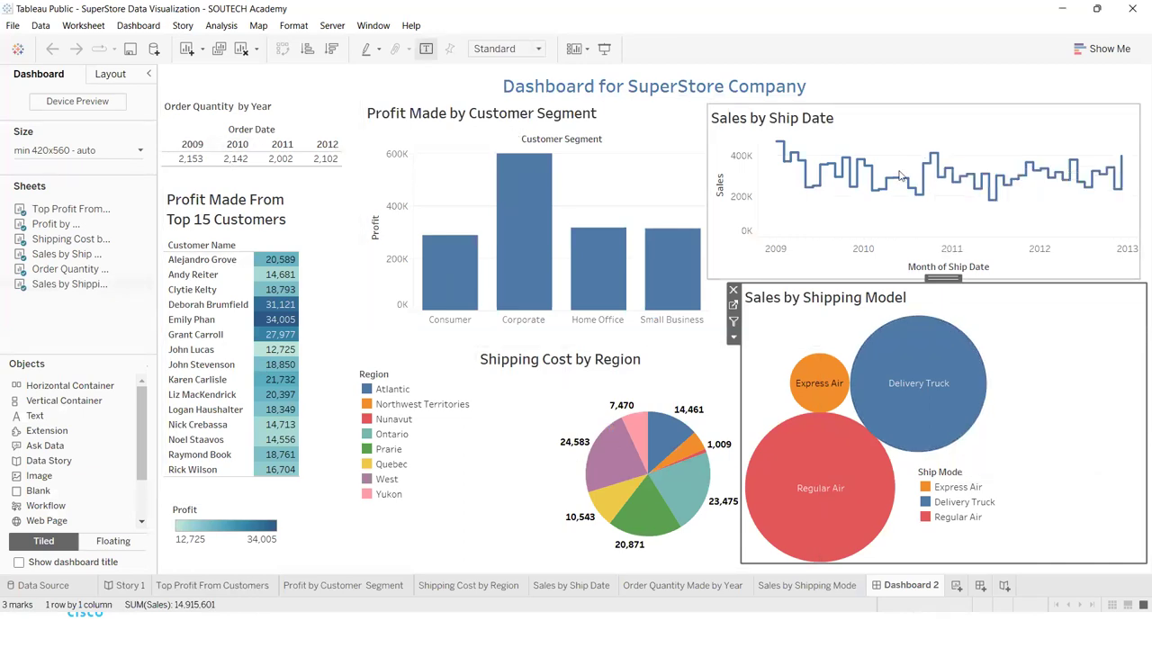
{"action": "left_click", "coordinate": [520, 222]}
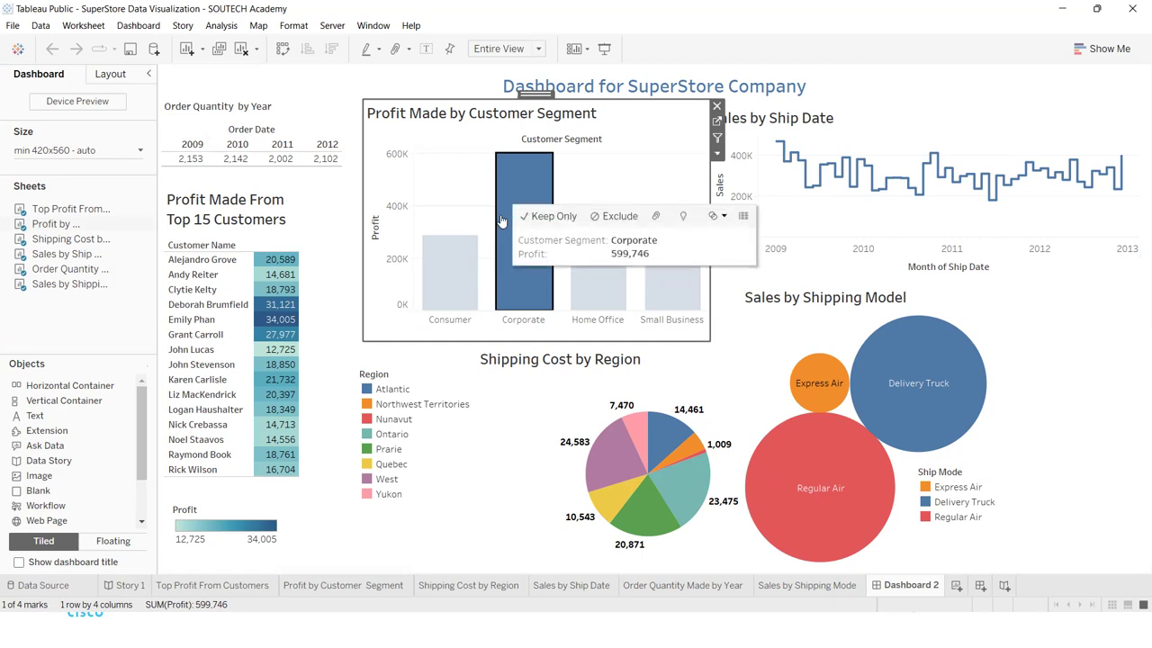
{"action": "mouse_move", "coordinate": [519, 212]}
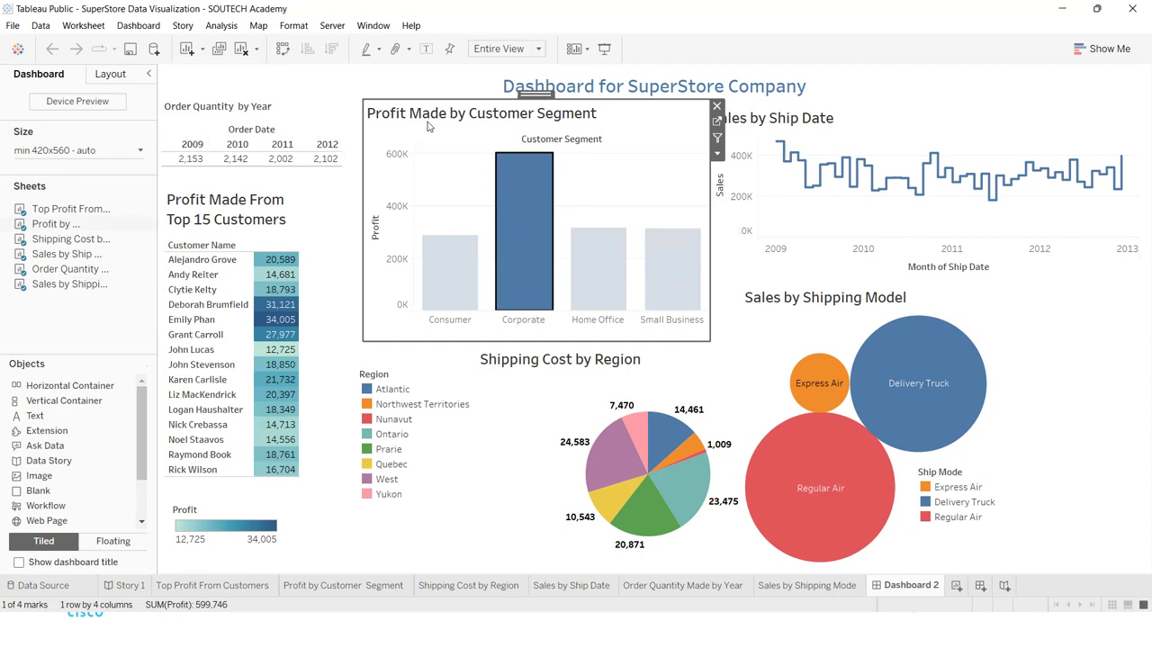
Step: Open the Profit by Customer Segment worksheet from the dashboard and color its bars by Customer Segment
{"action": "left_click", "coordinate": [145, 225]}
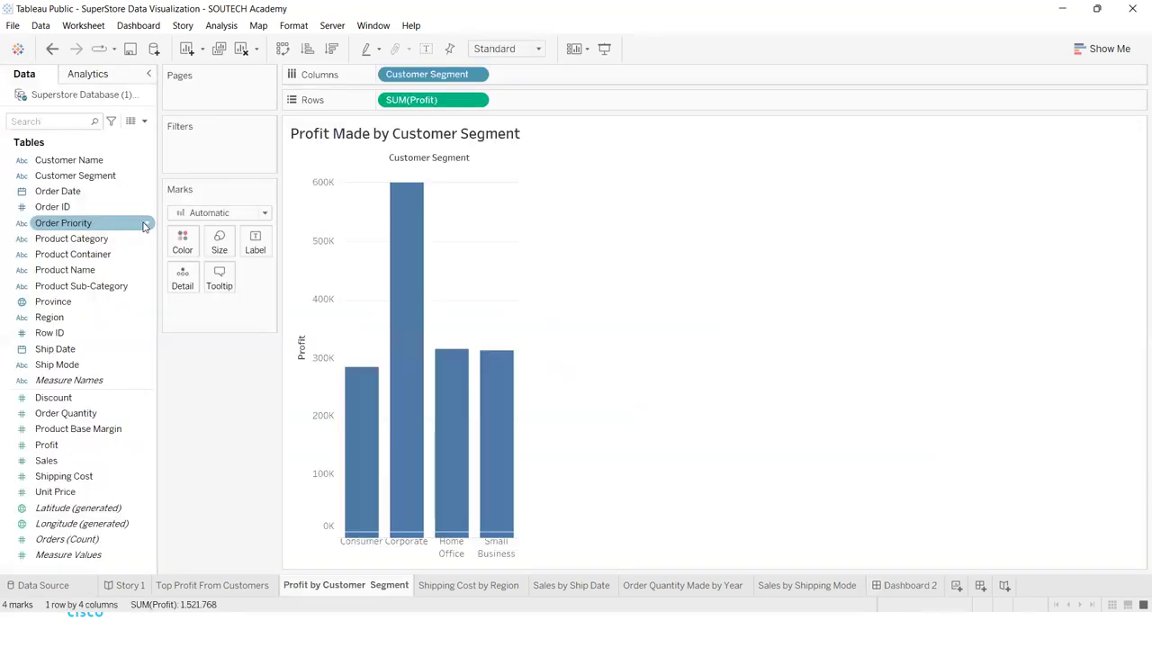
{"action": "mouse_move", "coordinate": [391, 406]}
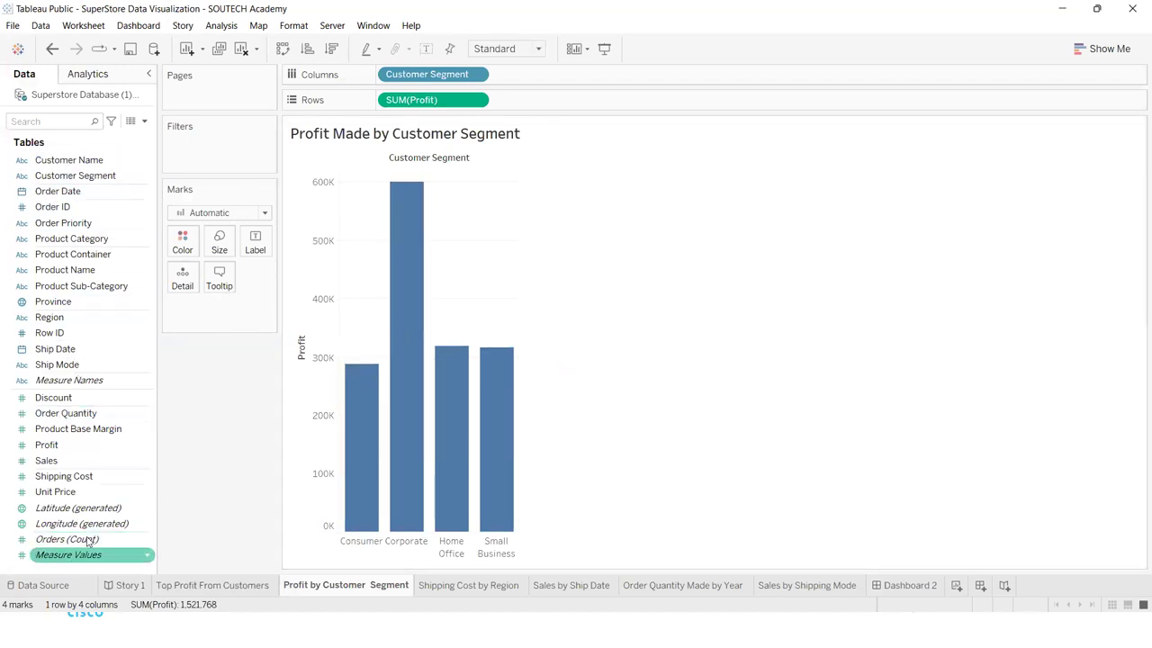
{"action": "mouse_move", "coordinate": [387, 279]}
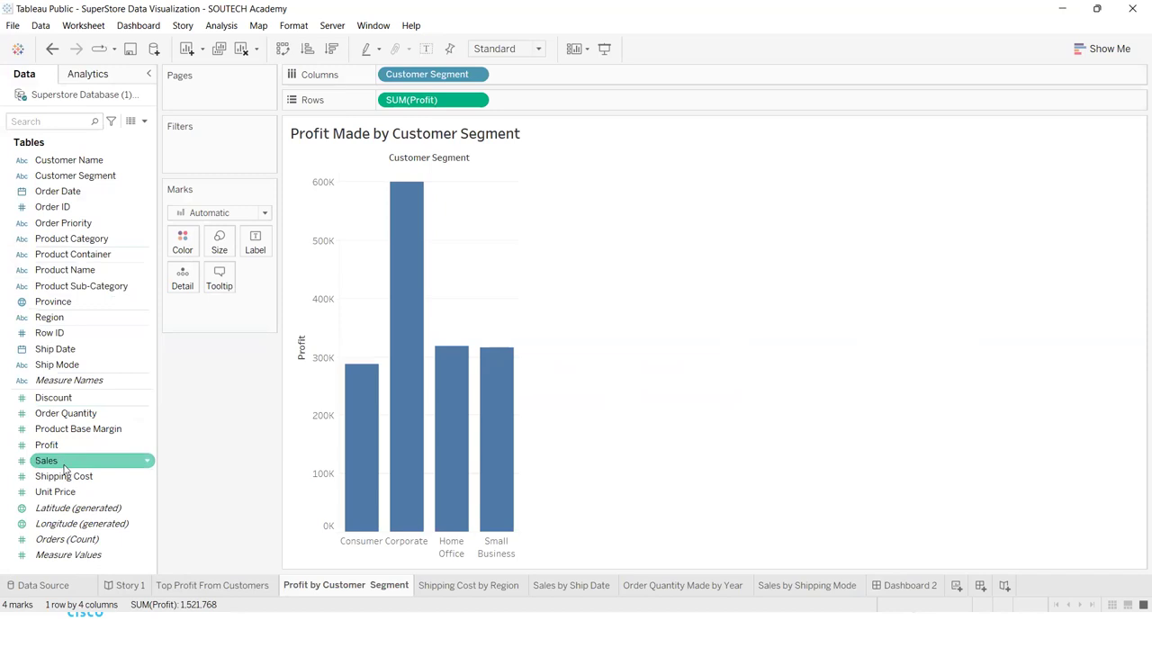
{"action": "left_click_drag", "start_coordinate": [70, 178], "coordinate": [185, 243]}
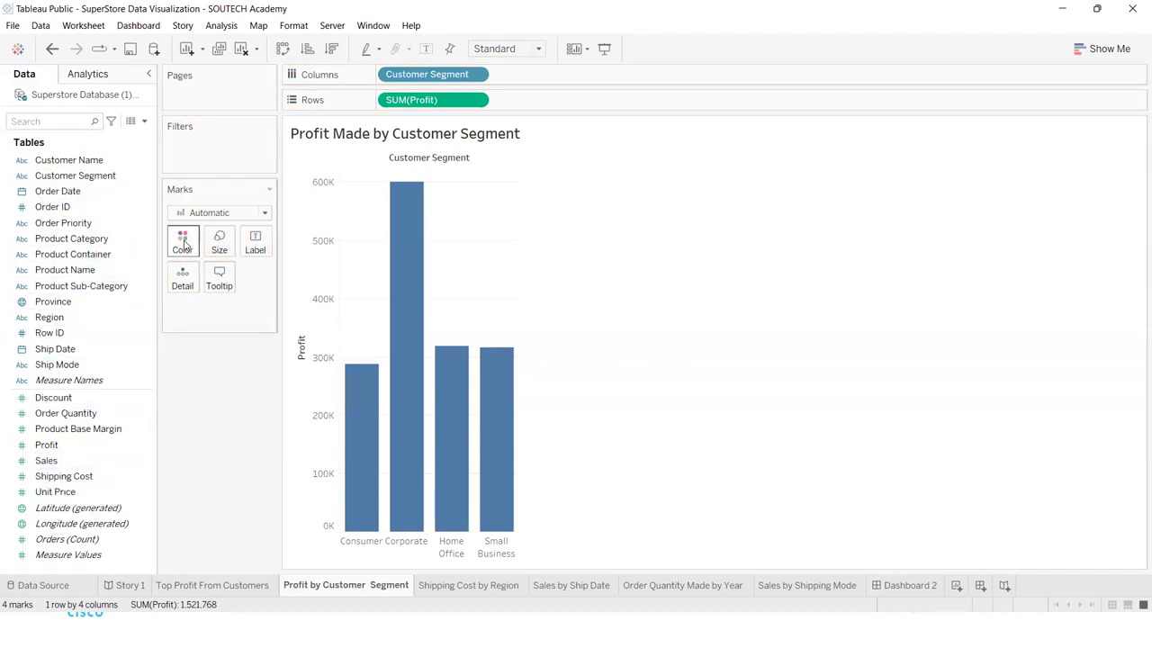
{"action": "left_click_drag", "start_coordinate": [72, 175], "coordinate": [180, 243]}
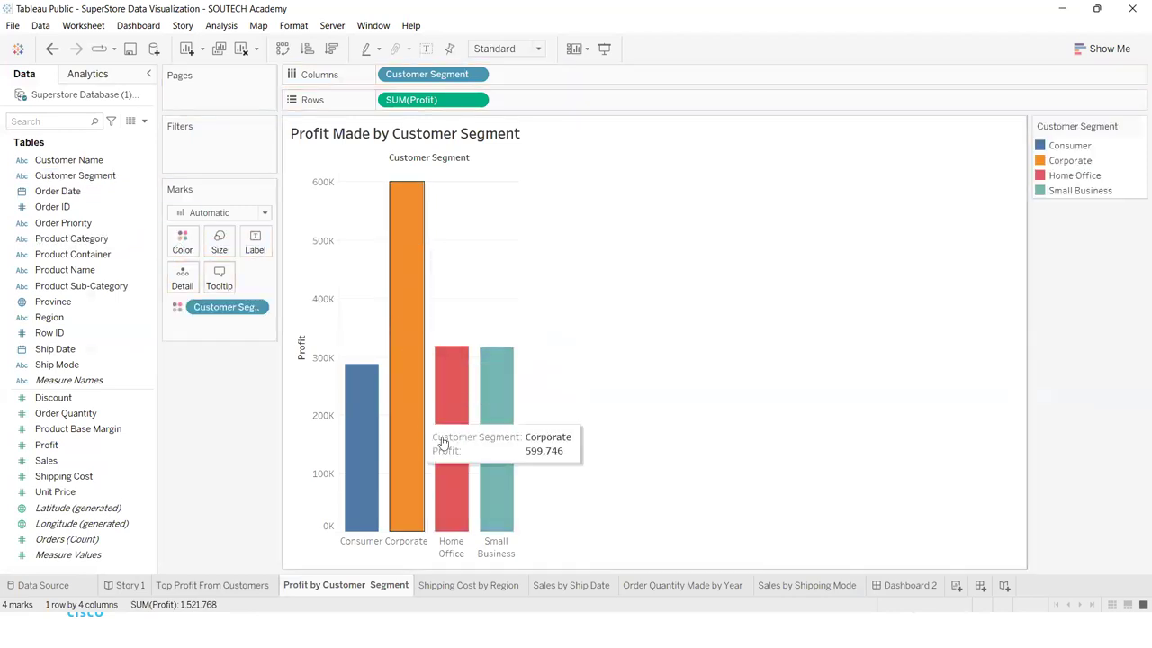
Step: Show mark labels on all bars of the customer segment profit chart
{"action": "left_click", "coordinate": [255, 243]}
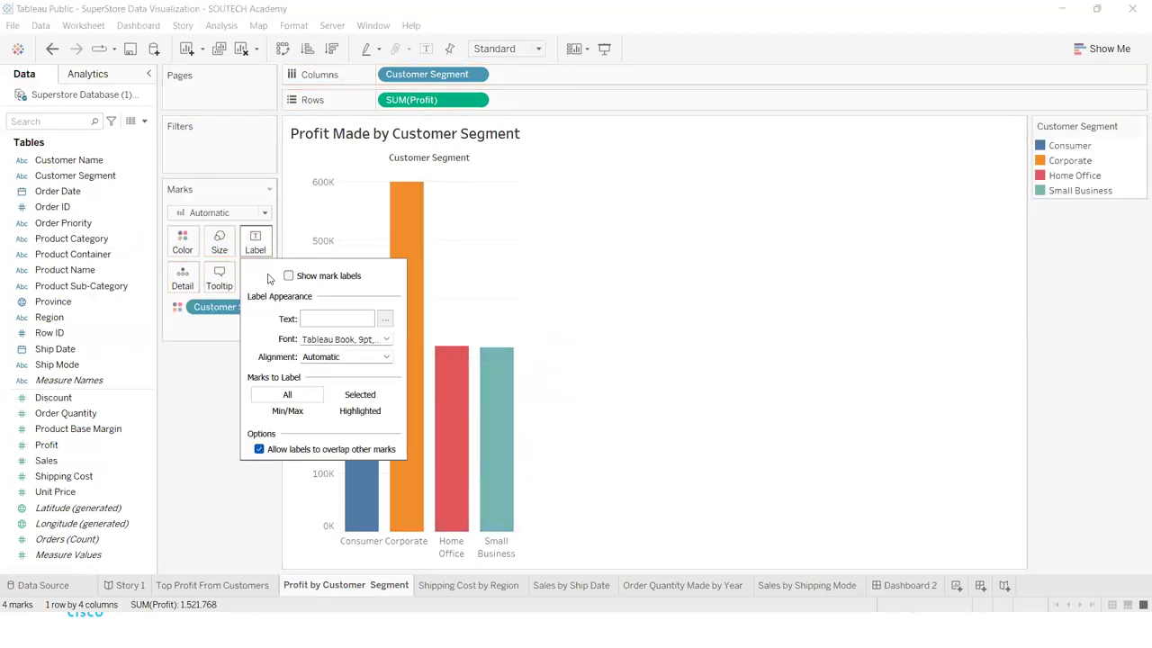
{"action": "left_click", "coordinate": [296, 398]}
{"action": "left_click", "coordinate": [288, 276]}
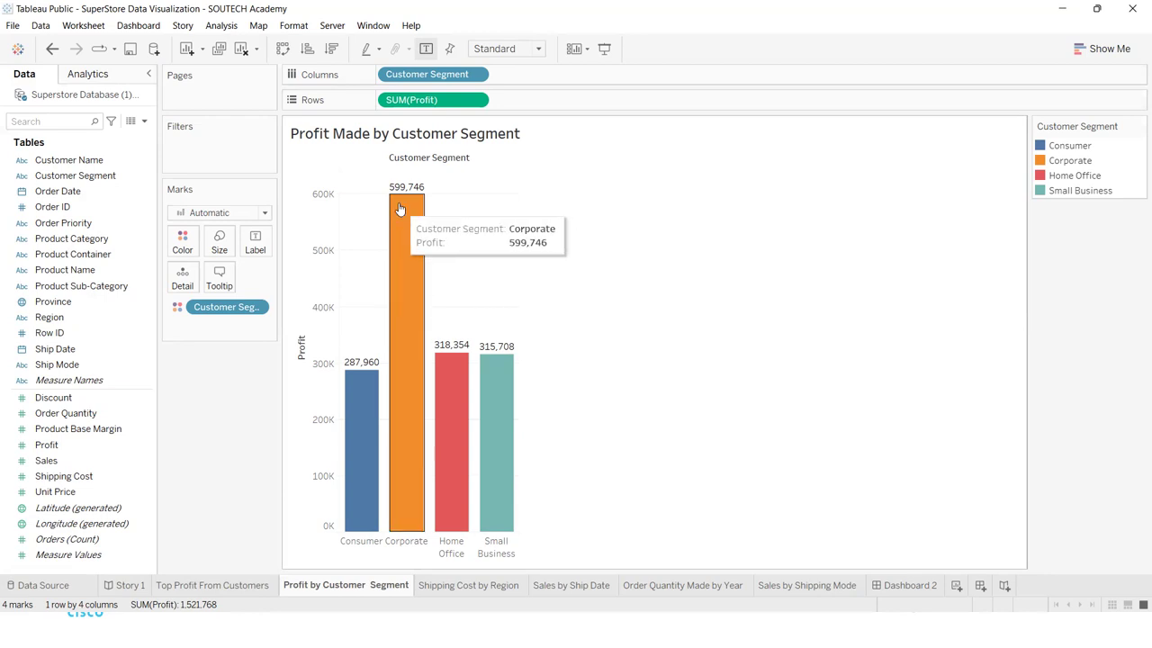
Step: Clear the view by removing Profit from rows and Customer Segment from both columns and the color marks
{"action": "left_click_drag", "start_coordinate": [435, 99], "coordinate": [669, 215]}
{"action": "left_click_drag", "start_coordinate": [427, 74], "coordinate": [689, 209]}
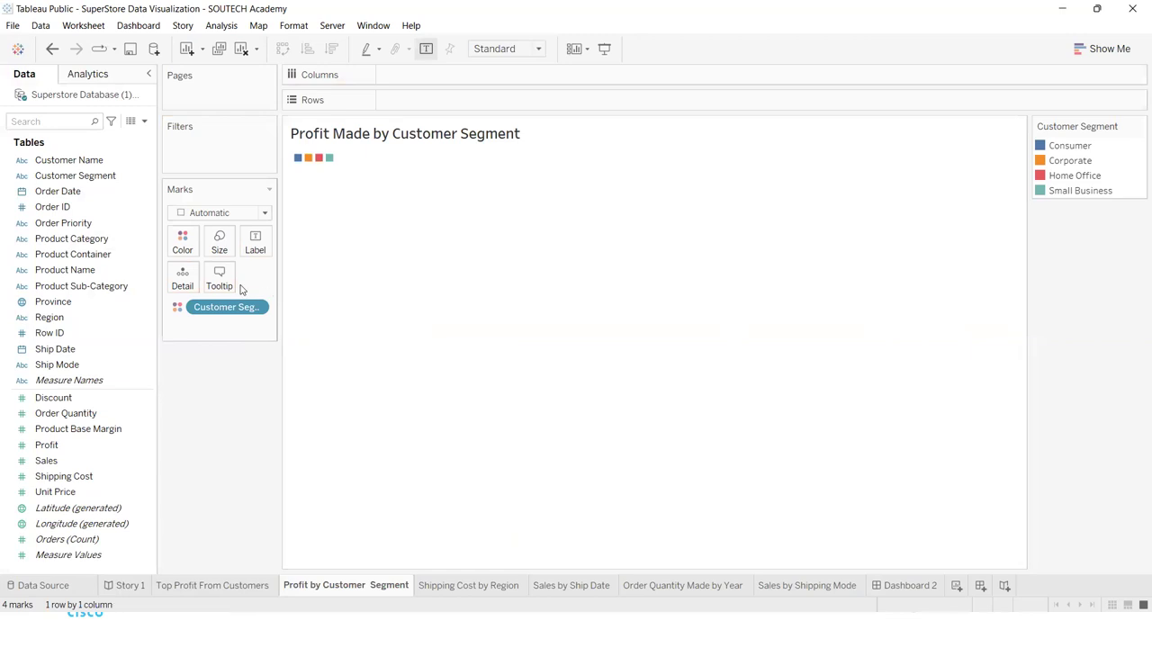
{"action": "left_click", "coordinate": [254, 308]}
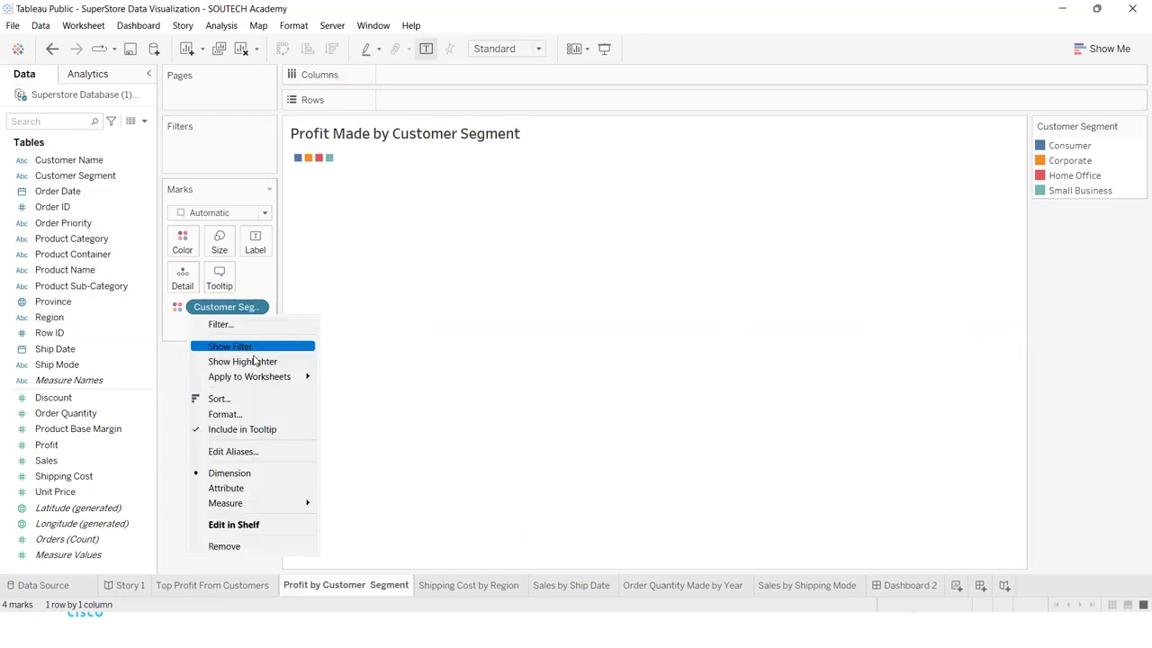
{"action": "left_click", "coordinate": [224, 546]}
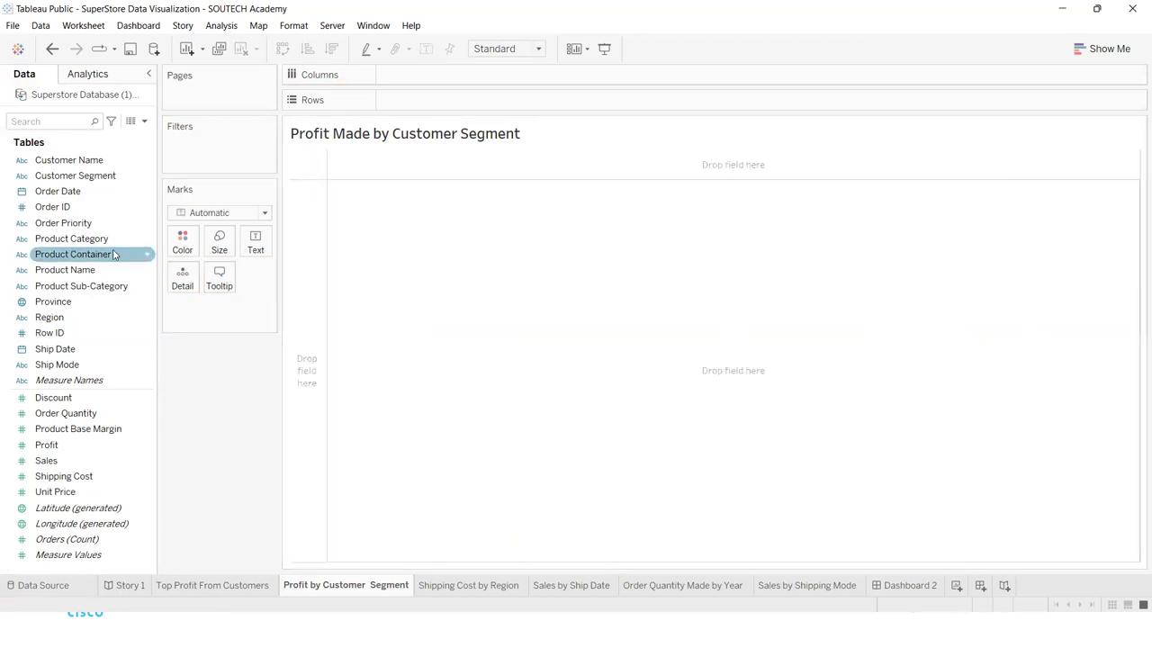
{"action": "left_click", "coordinate": [58, 177]}
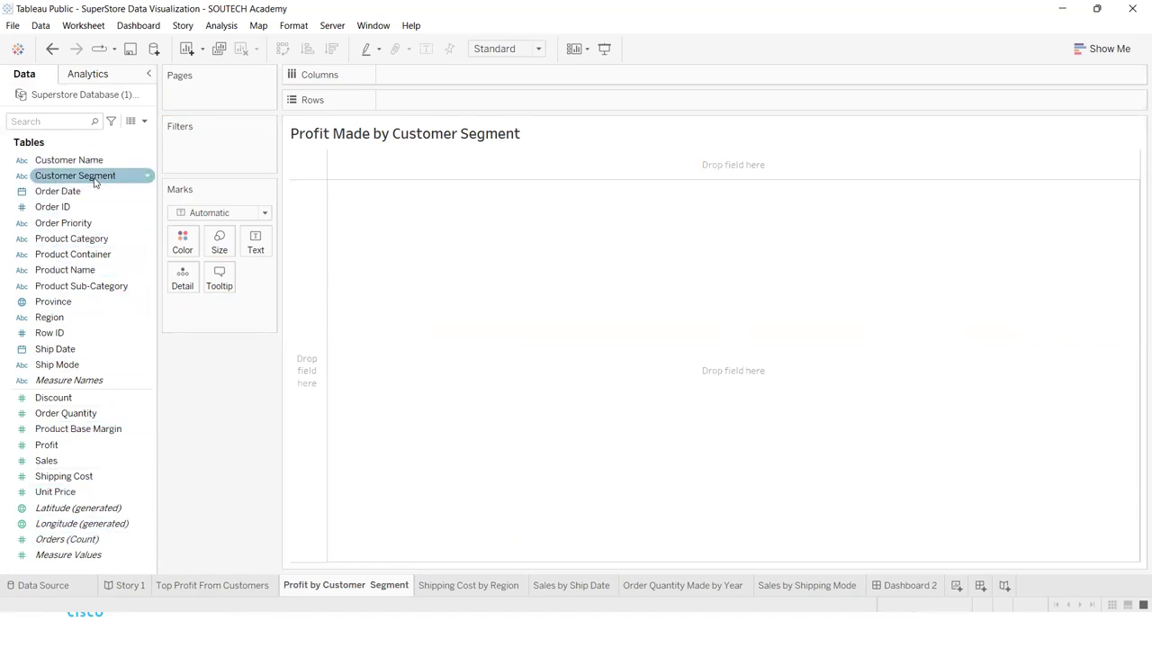
{"action": "left_click", "coordinate": [50, 96]}
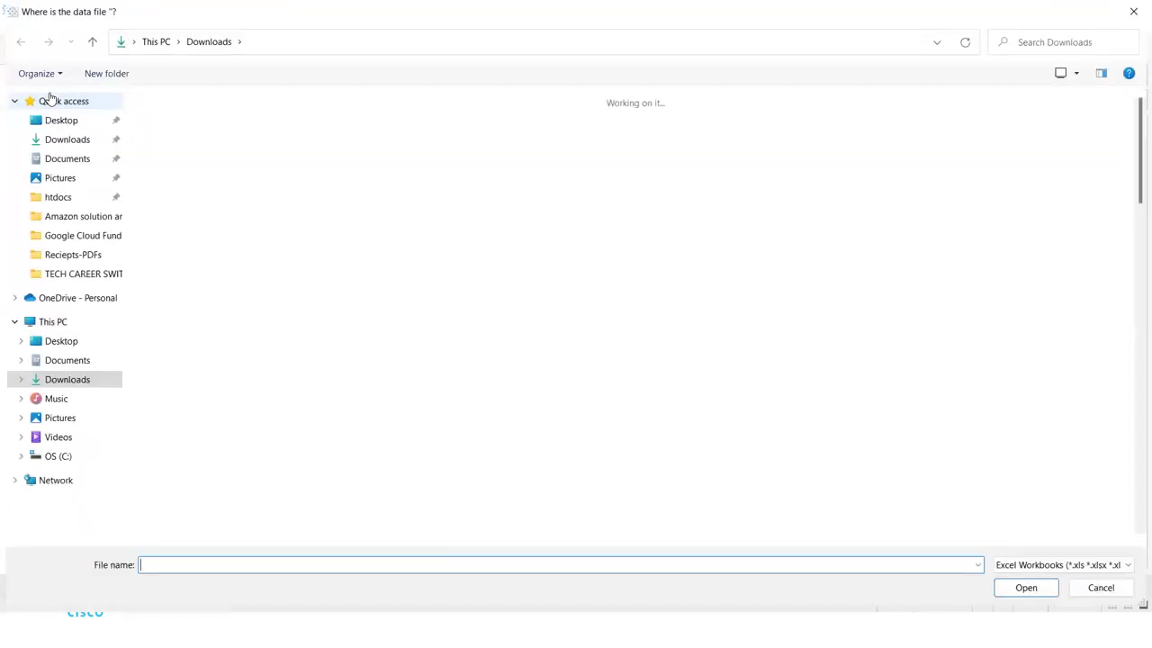
{"action": "key", "text": "Escape"}
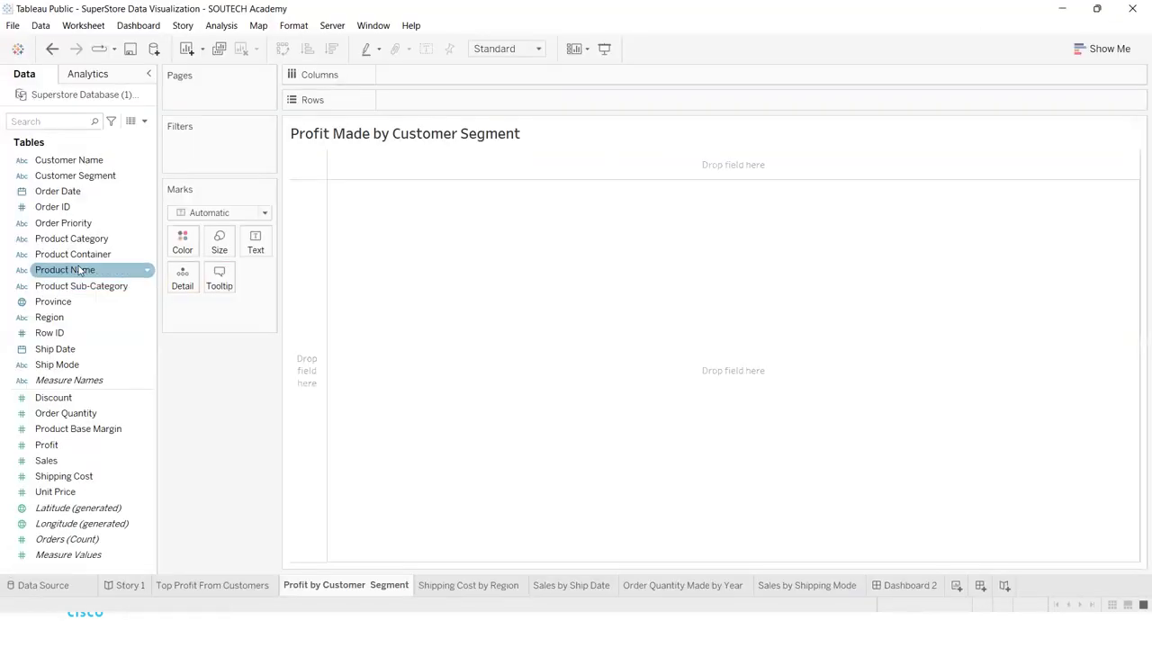
Step: Build a text table with Product Category as rows and summed Order Quantity as the values
{"action": "left_click", "coordinate": [72, 238]}
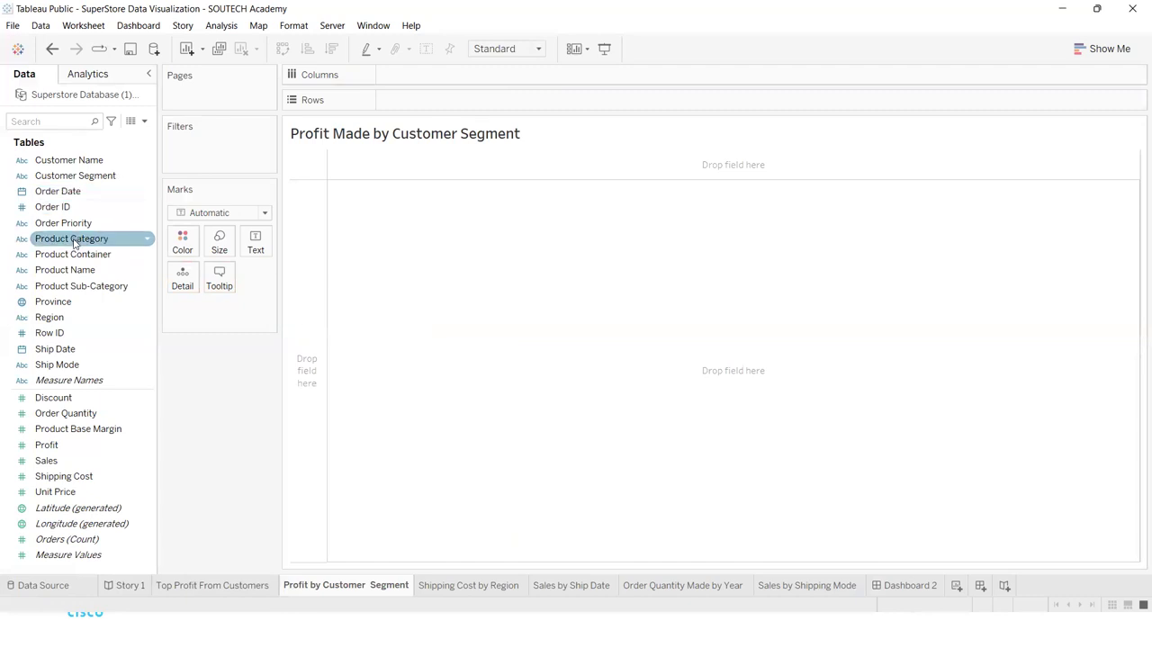
{"action": "left_click_drag", "start_coordinate": [72, 238], "coordinate": [367, 289]}
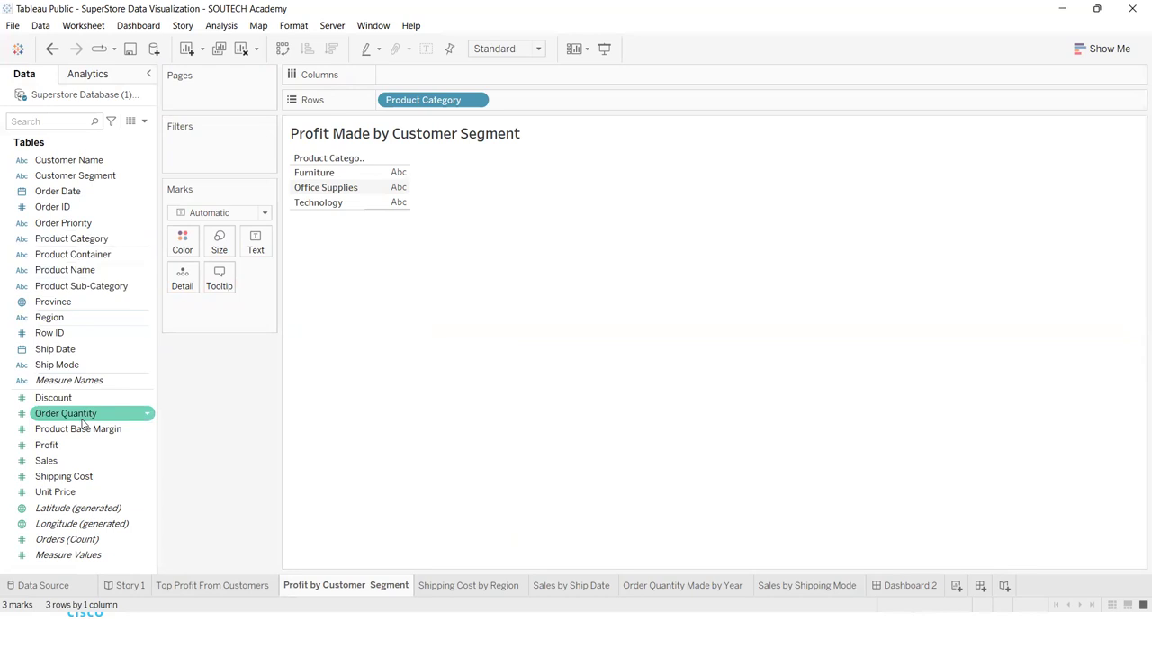
{"action": "left_click_drag", "start_coordinate": [79, 413], "coordinate": [393, 196]}
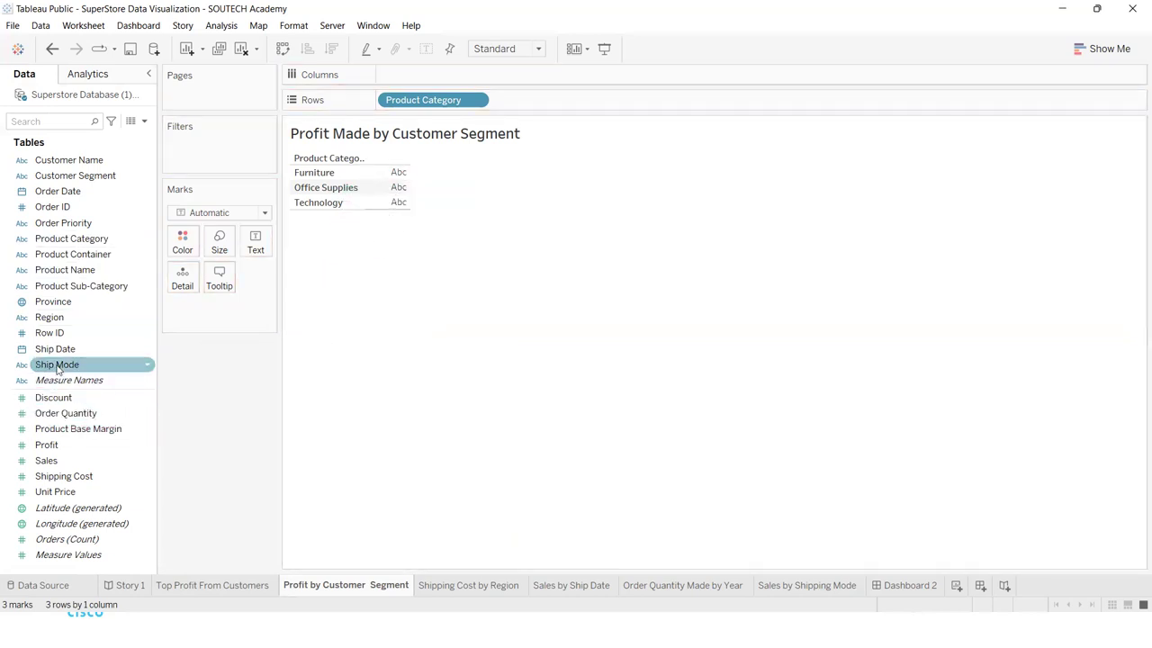
{"action": "left_click_drag", "start_coordinate": [75, 417], "coordinate": [399, 187]}
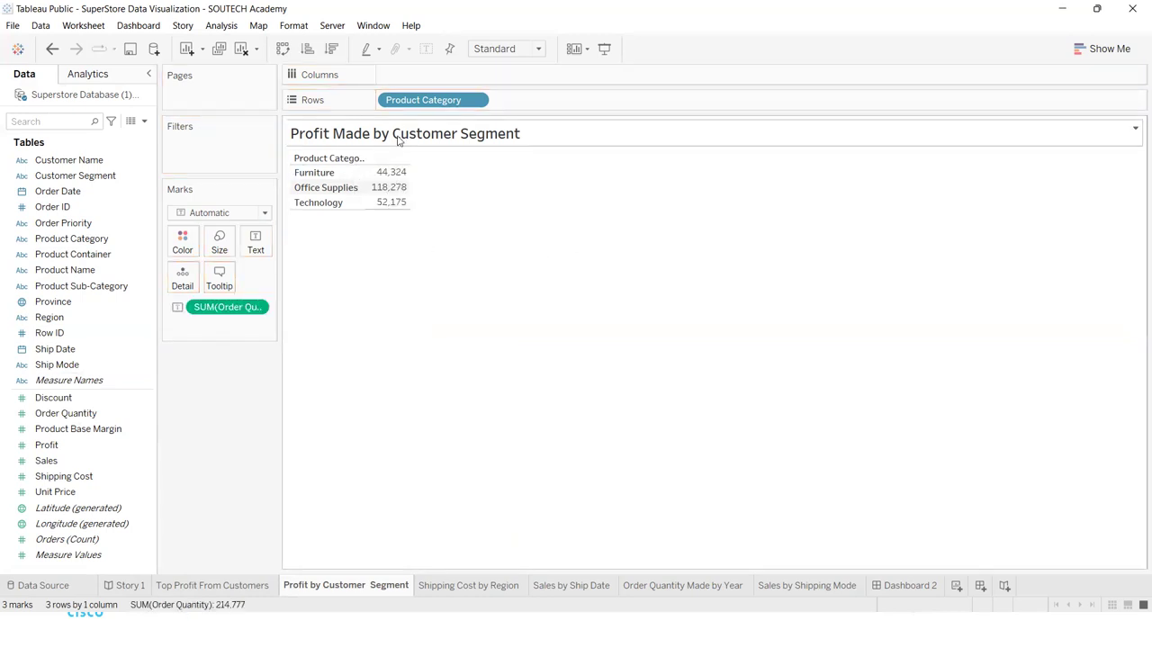
Step: Convert the table to a horizontal bar chart and swap rows and columns to make the bars vertical
{"action": "left_click", "coordinate": [1105, 49]}
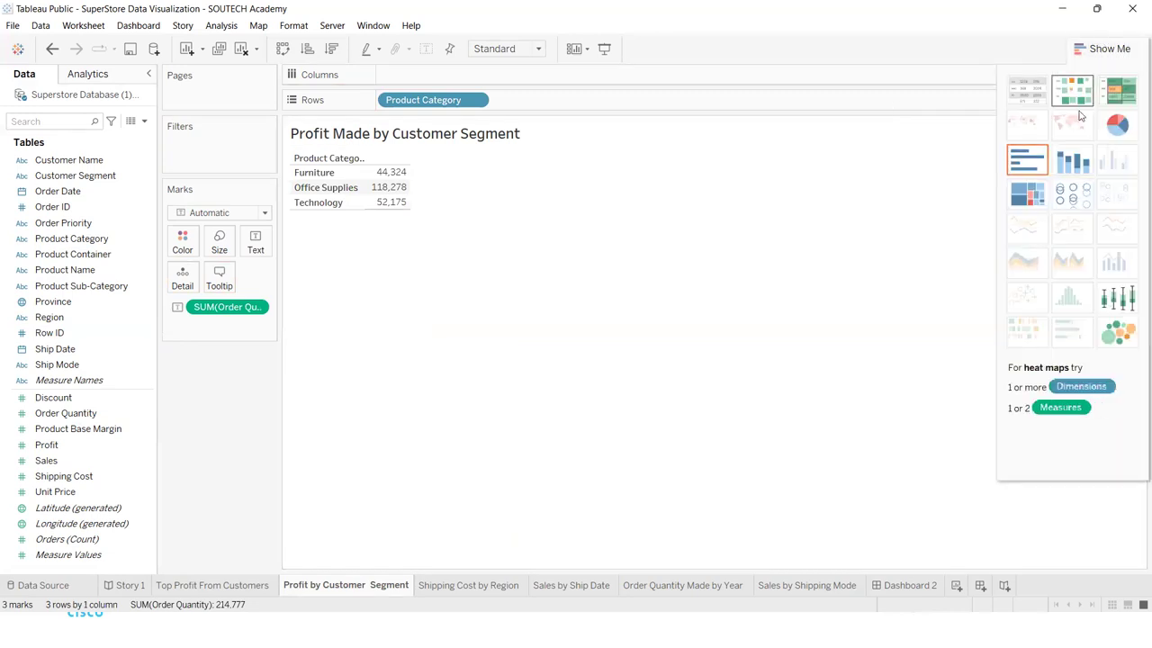
{"action": "left_click", "coordinate": [1027, 160]}
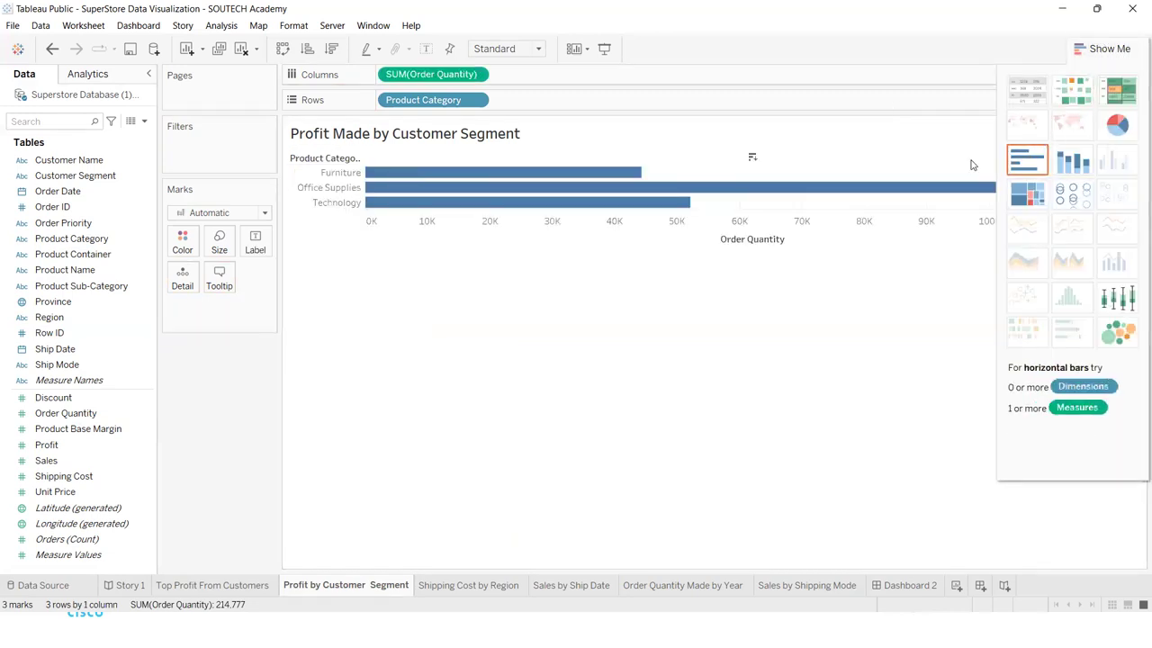
{"action": "left_click", "coordinate": [282, 50]}
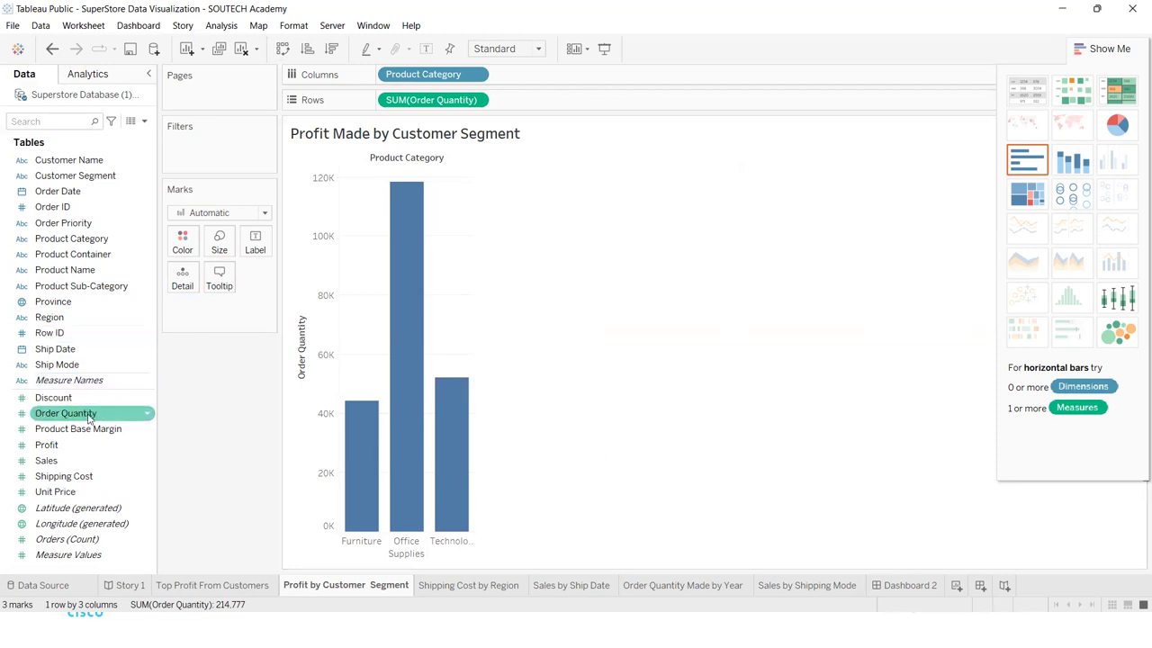
Step: Color the bars by Order Quantity, and remove that field from the color marks again
{"action": "mouse_move", "coordinate": [88, 416]}
{"action": "left_mouse_down"}
{"action": "mouse_move", "coordinate": [183, 272]}
{"action": "mouse_move", "coordinate": [182, 250]}
{"action": "left_mouse_up"}
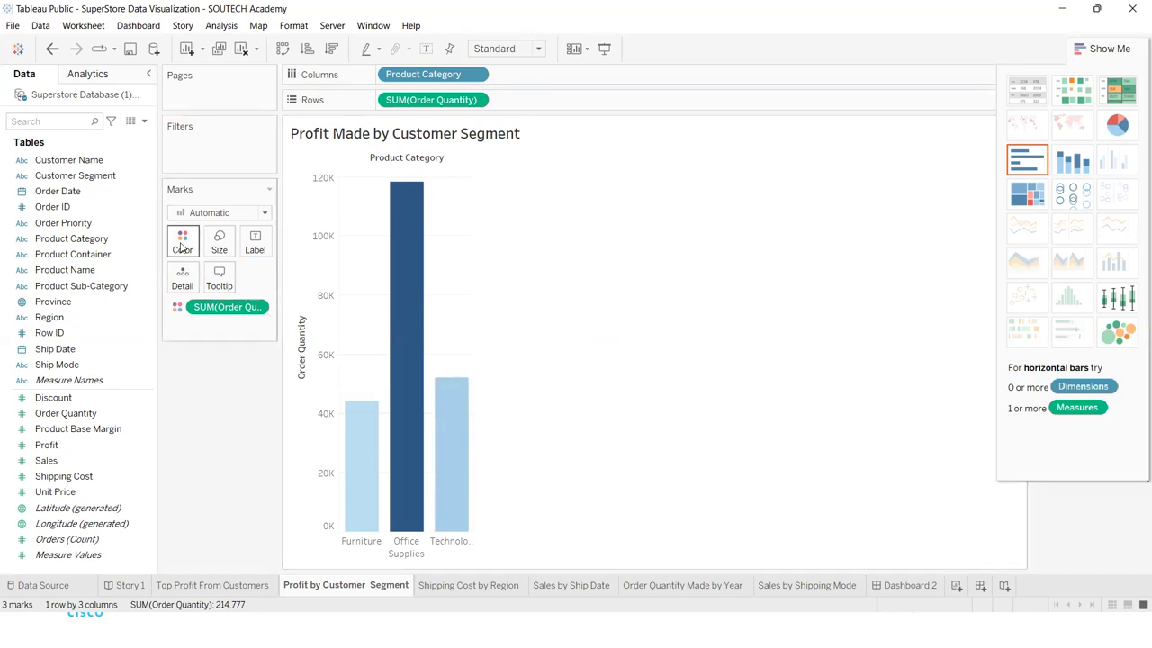
{"action": "left_click", "coordinate": [257, 308]}
{"action": "left_click", "coordinate": [248, 568]}
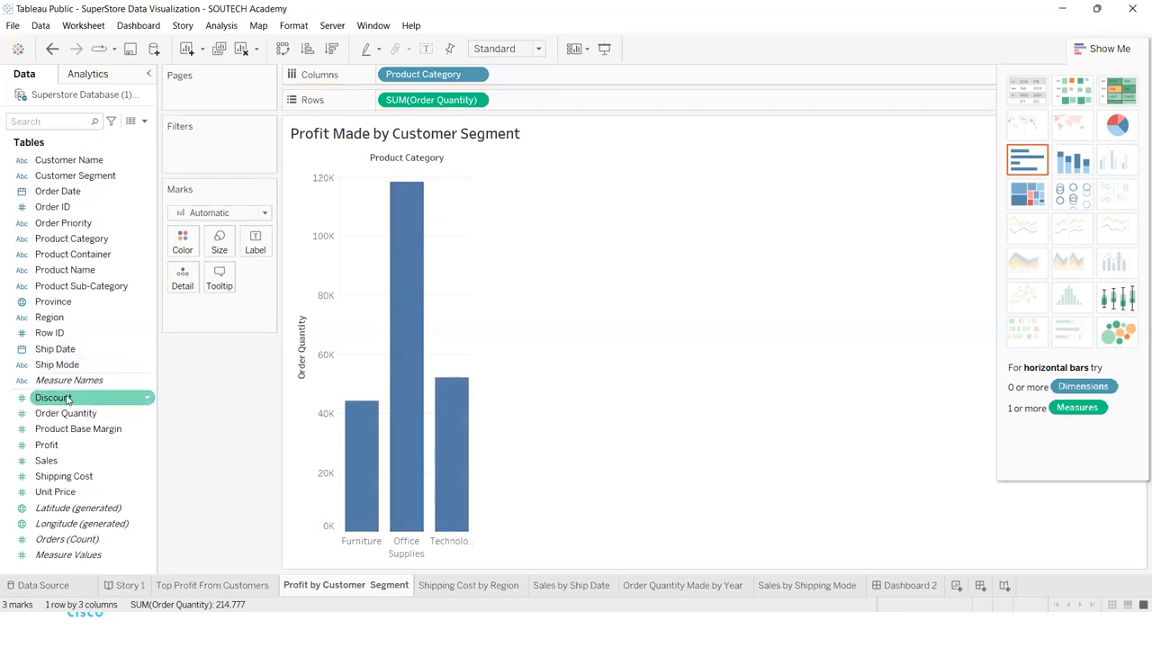
Step: Try again to color the bars by Order Quantity, and undo the duplicate Order Quantity fields added to rows
{"action": "left_click_drag", "start_coordinate": [65, 413], "coordinate": [177, 245]}
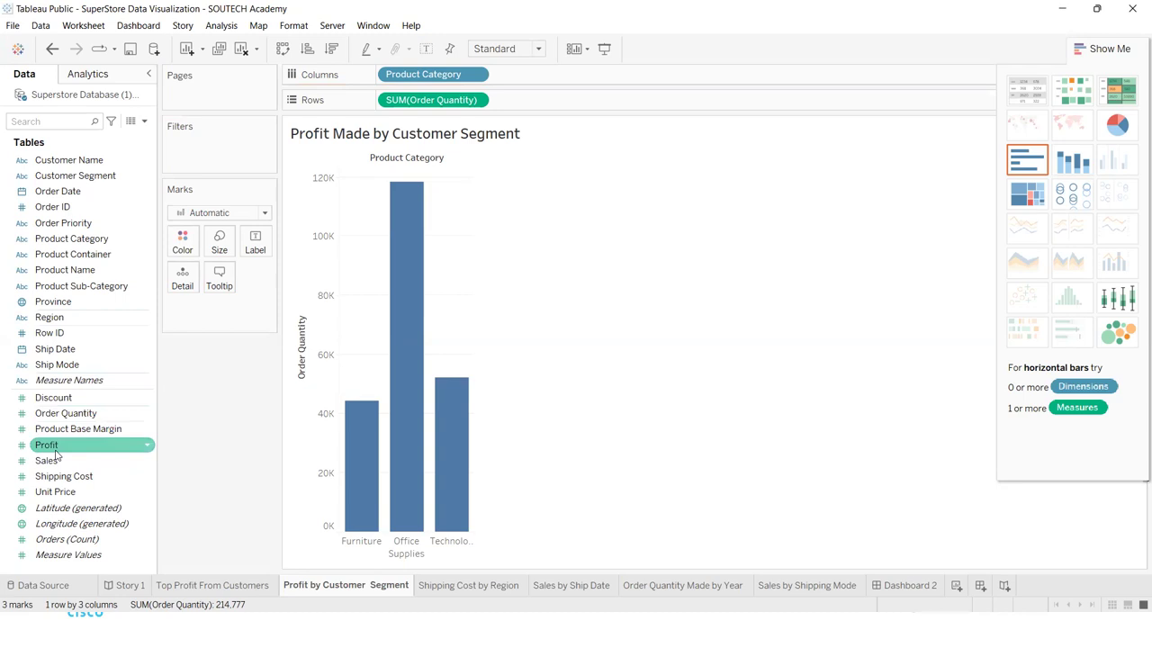
{"action": "left_click_drag", "start_coordinate": [65, 414], "coordinate": [180, 253]}
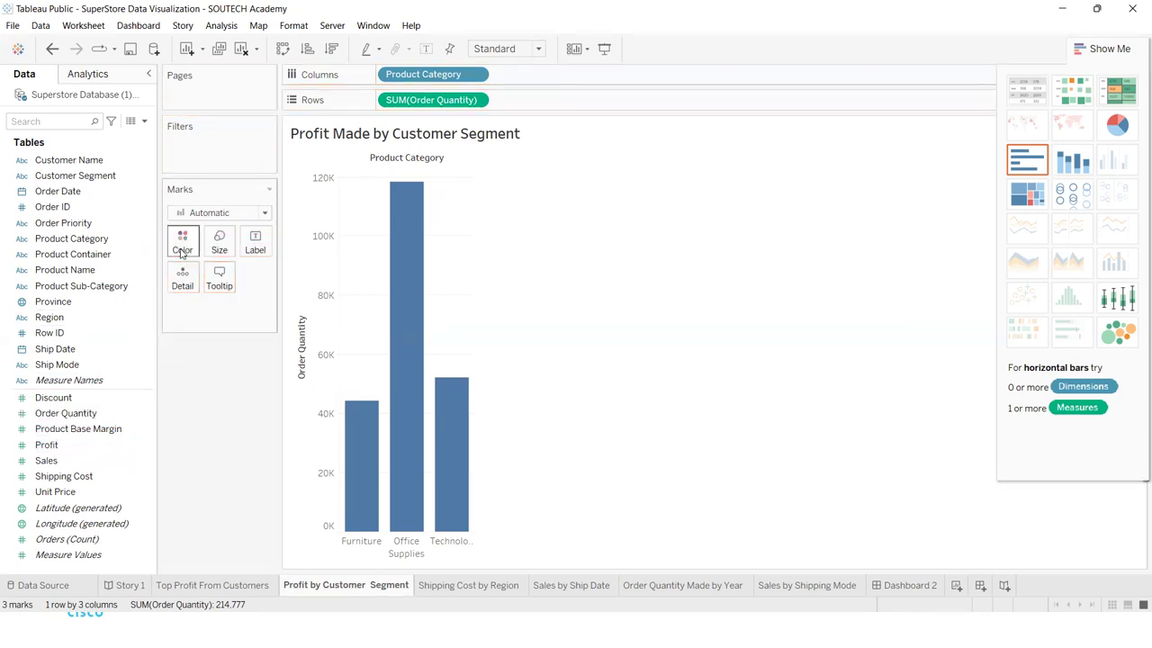
{"action": "double_click", "coordinate": [65, 414]}
{"action": "double_click", "coordinate": [65, 414]}
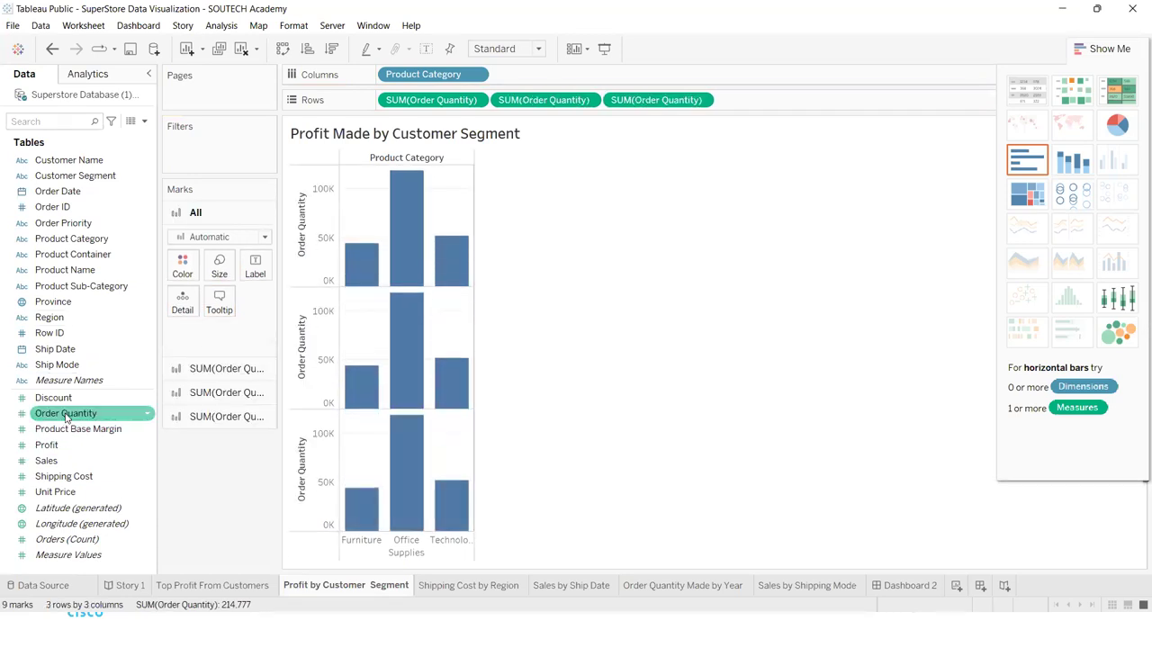
{"action": "key", "text": "ctrl+z"}
{"action": "key", "text": "ctrl+z"}
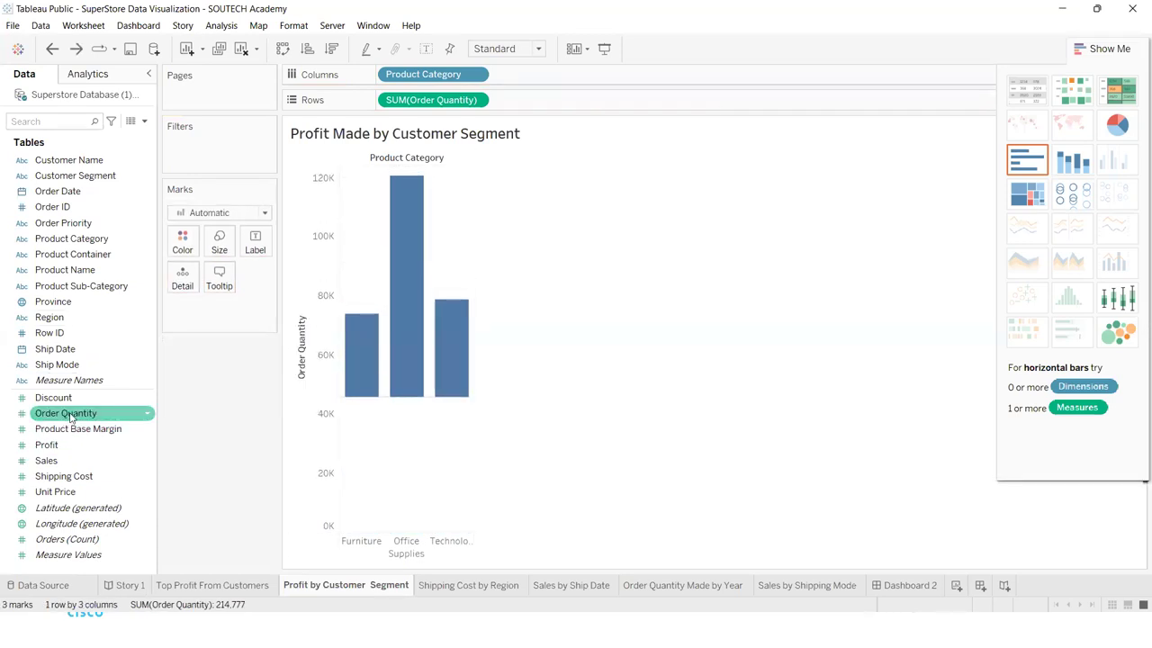
Step: Set the color of all Order Quantity bars to the bright orange swatch
{"action": "left_click_drag", "start_coordinate": [115, 409], "coordinate": [183, 246]}
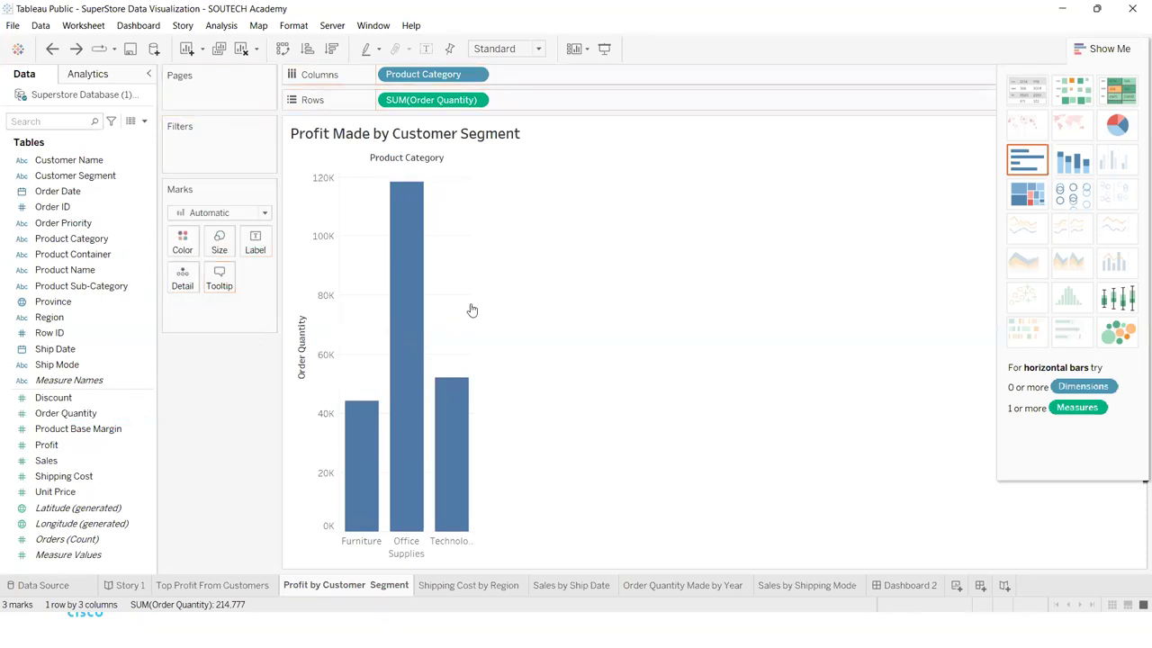
{"action": "mouse_move", "coordinate": [375, 318]}
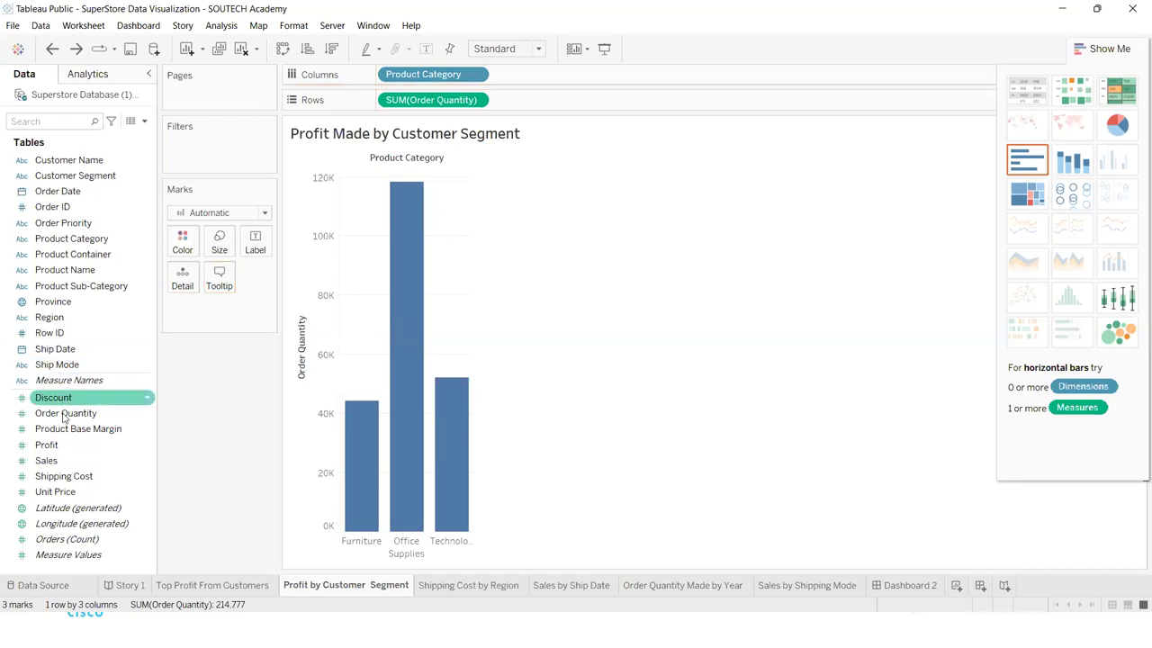
{"action": "left_click_drag", "start_coordinate": [66, 417], "coordinate": [183, 243]}
{"action": "left_click", "coordinate": [182, 243]}
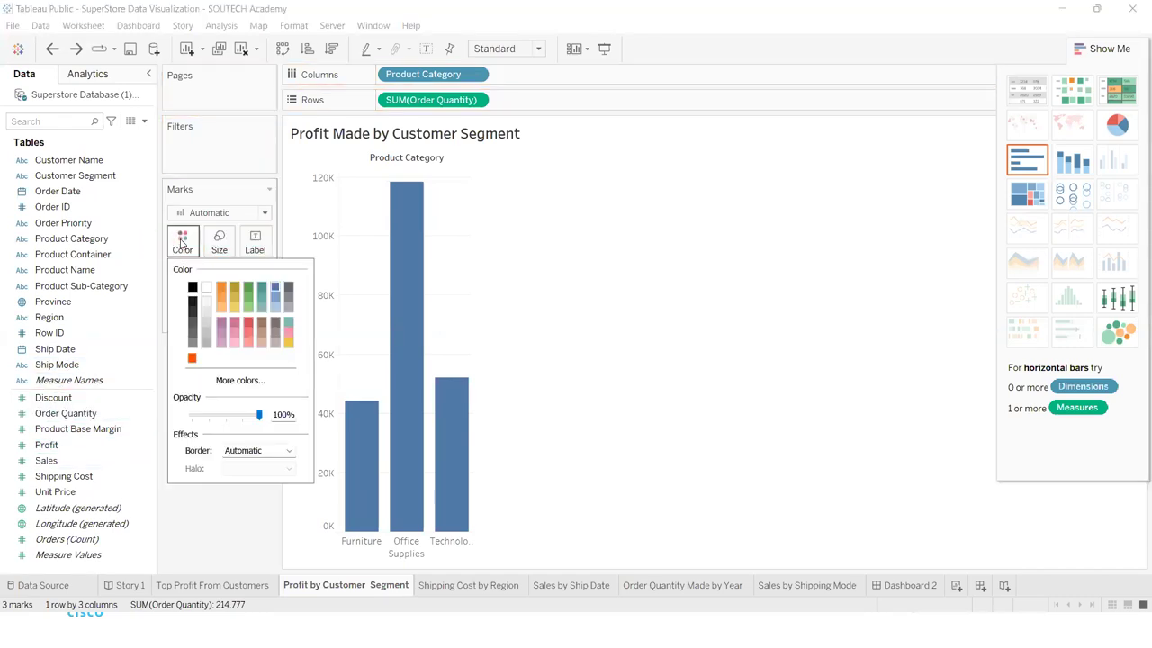
{"action": "left_click", "coordinate": [192, 358]}
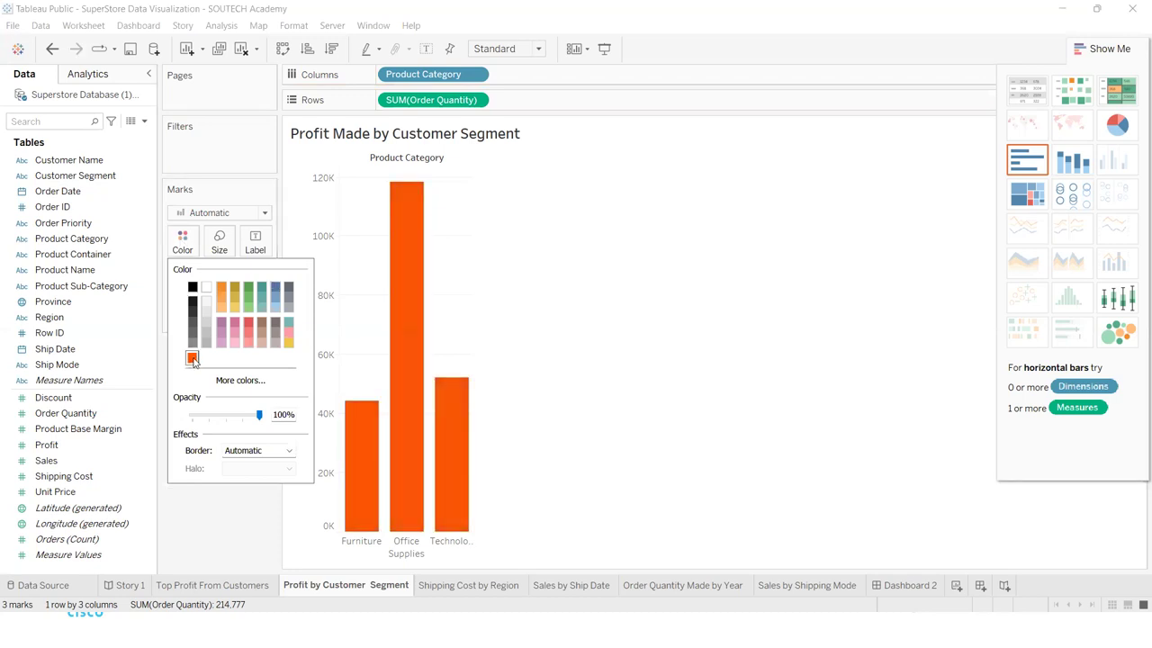
Step: Color the Product Category bars by Order Quantity and view the advanced options of its color settings
{"action": "left_click", "coordinate": [588, 267]}
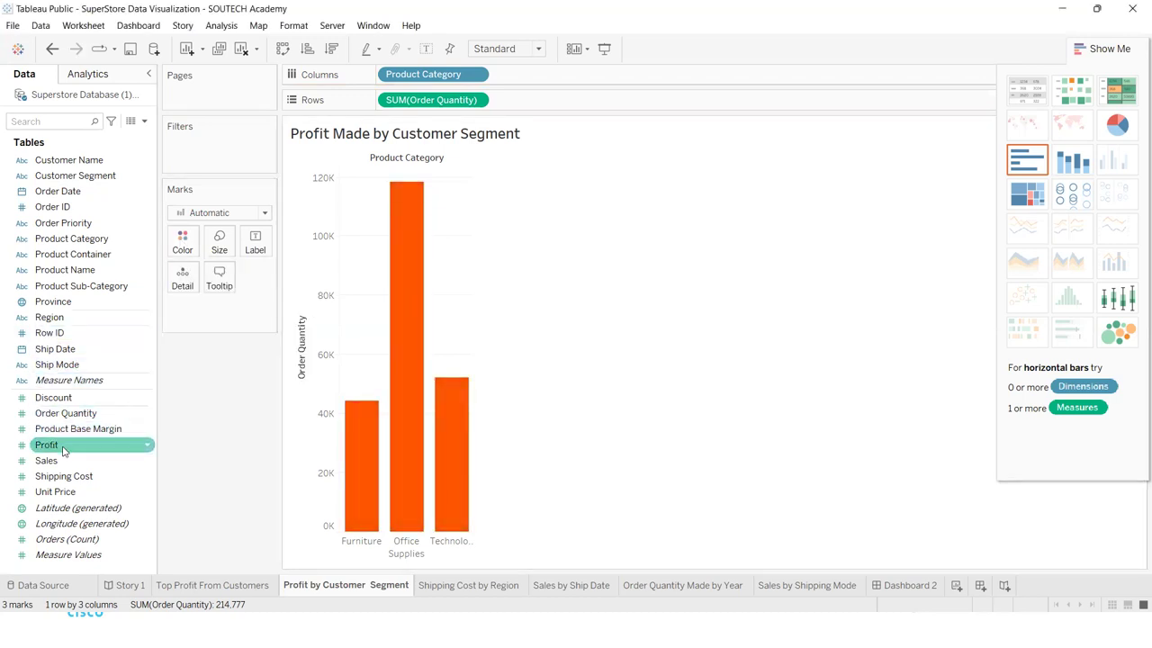
{"action": "left_click_drag", "start_coordinate": [65, 415], "coordinate": [175, 245]}
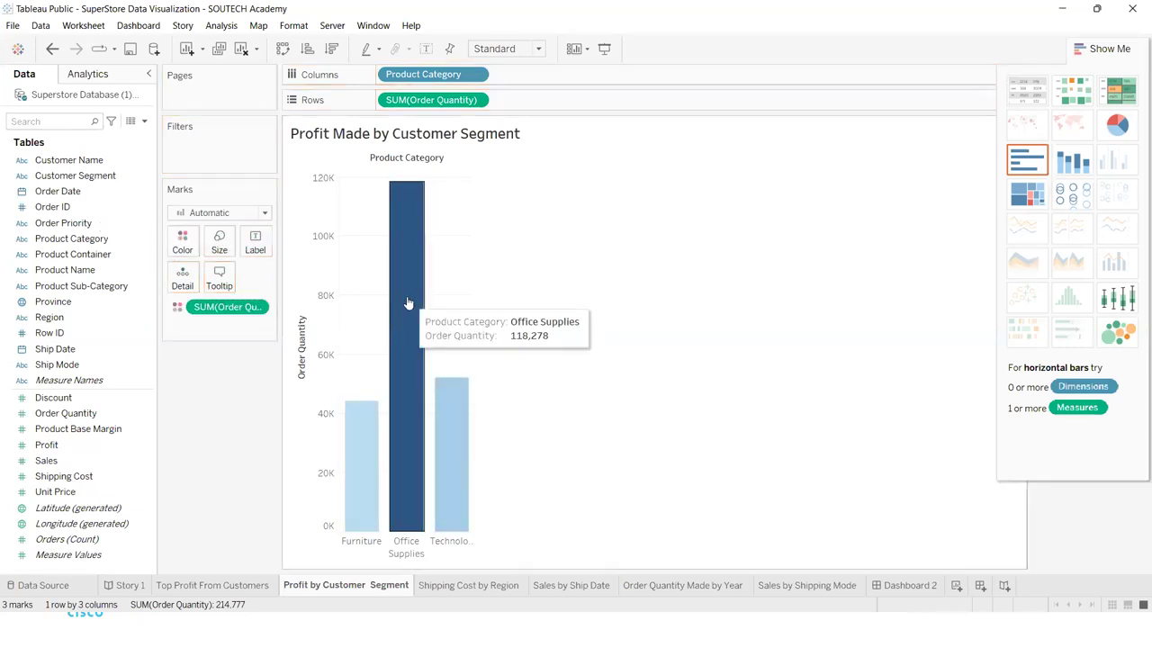
{"action": "left_click", "coordinate": [184, 243]}
{"action": "left_click", "coordinate": [225, 288]}
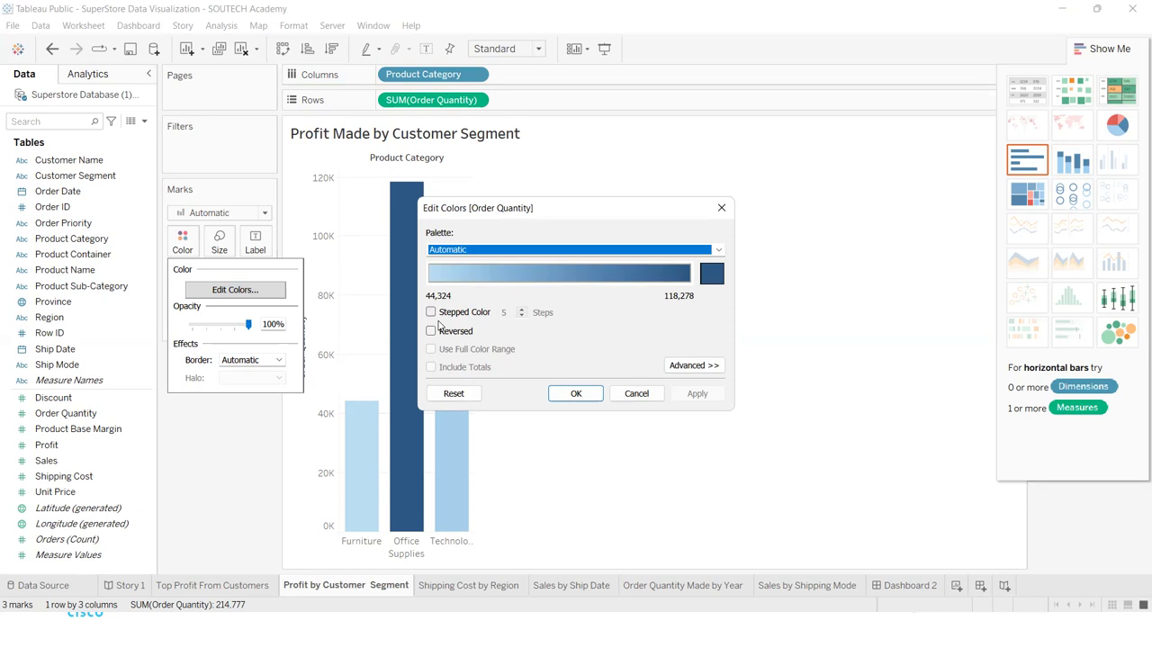
{"action": "left_click", "coordinate": [687, 365]}
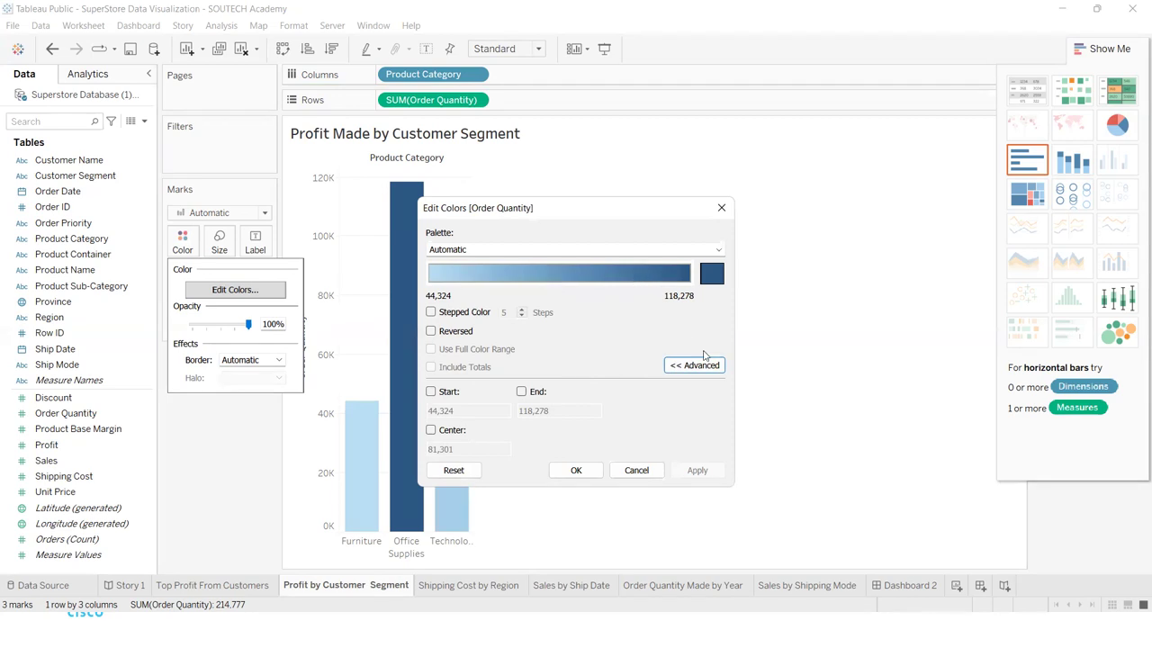
{"action": "left_click", "coordinate": [720, 208]}
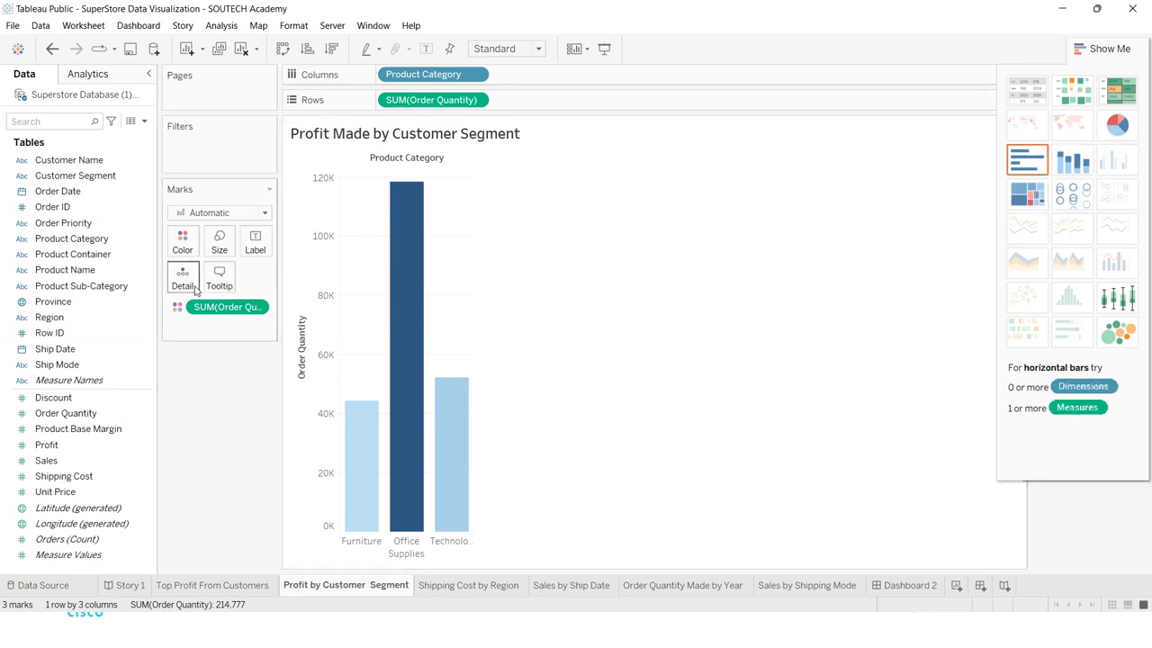
Step: Set the bars' opacity to 99% and give them an orange border
{"action": "left_click", "coordinate": [182, 245]}
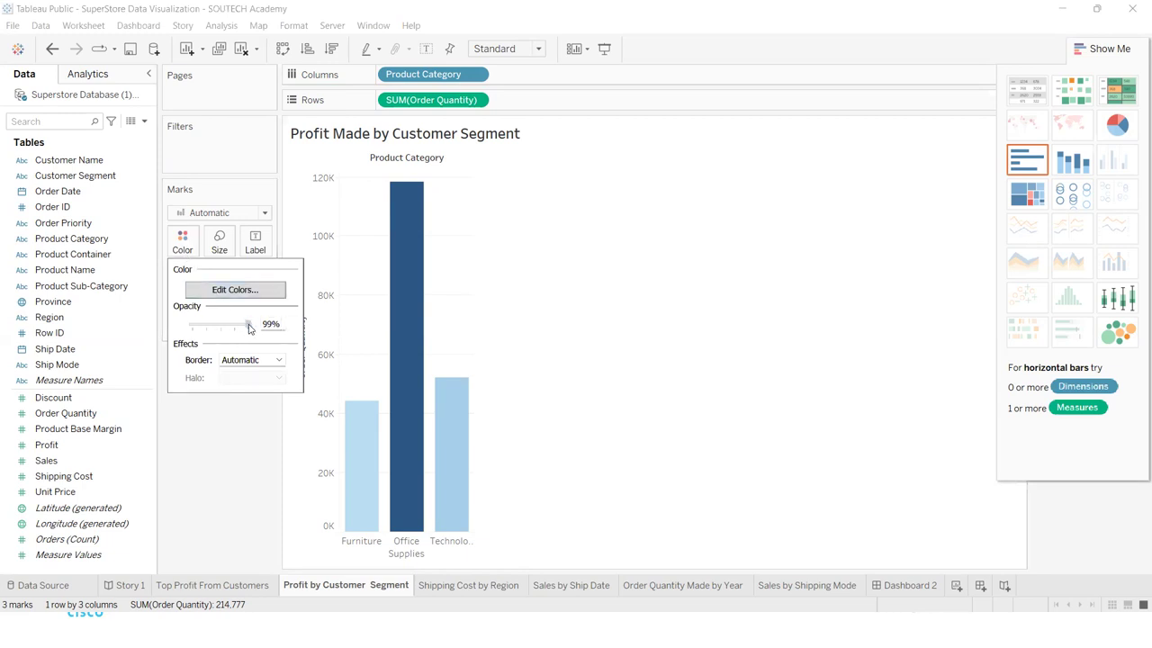
{"action": "left_click", "coordinate": [251, 359]}
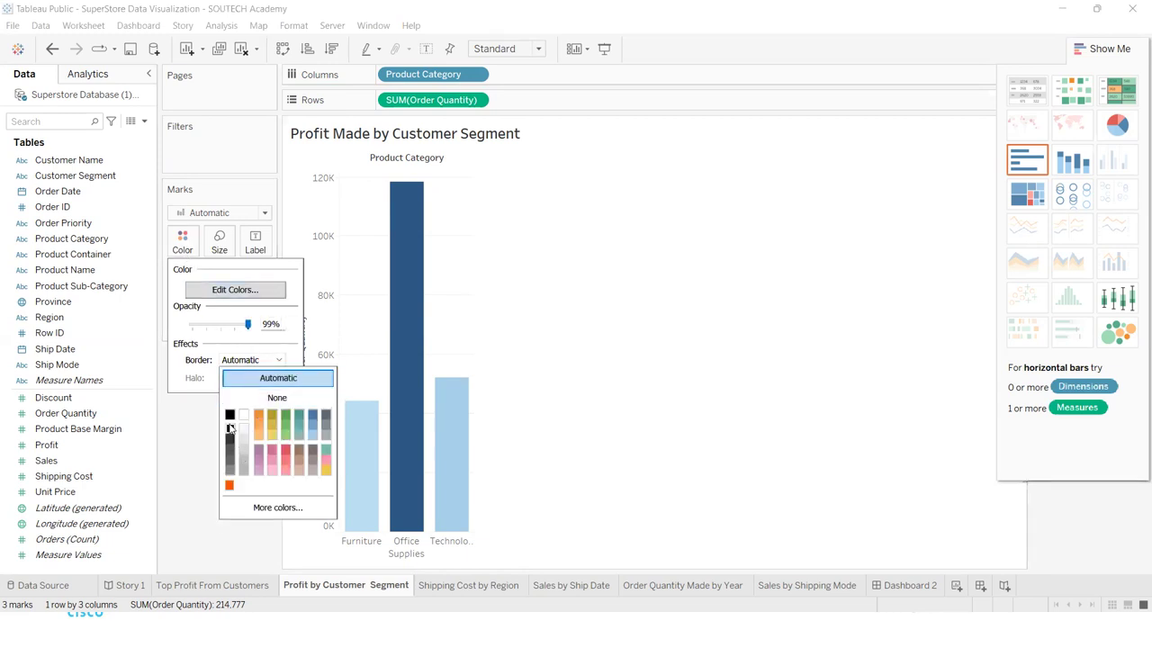
{"action": "left_click", "coordinate": [229, 428]}
{"action": "left_click", "coordinate": [258, 416]}
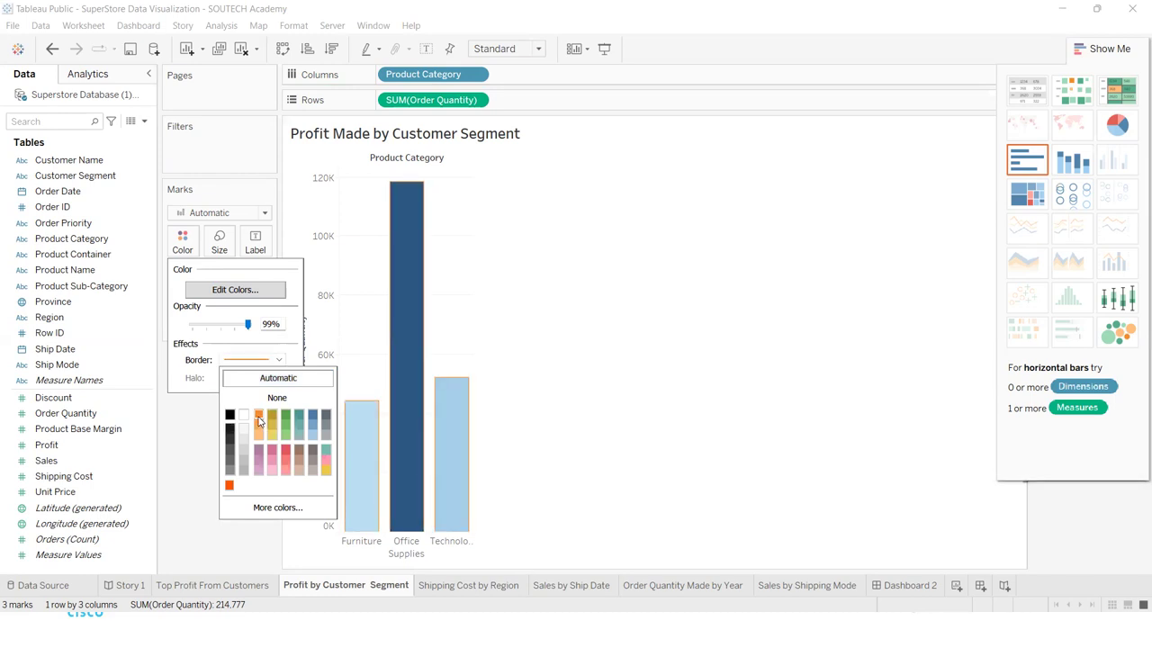
Step: Apply the Red palette to the Order Quantity color scale of the bars
{"action": "left_click", "coordinate": [235, 289]}
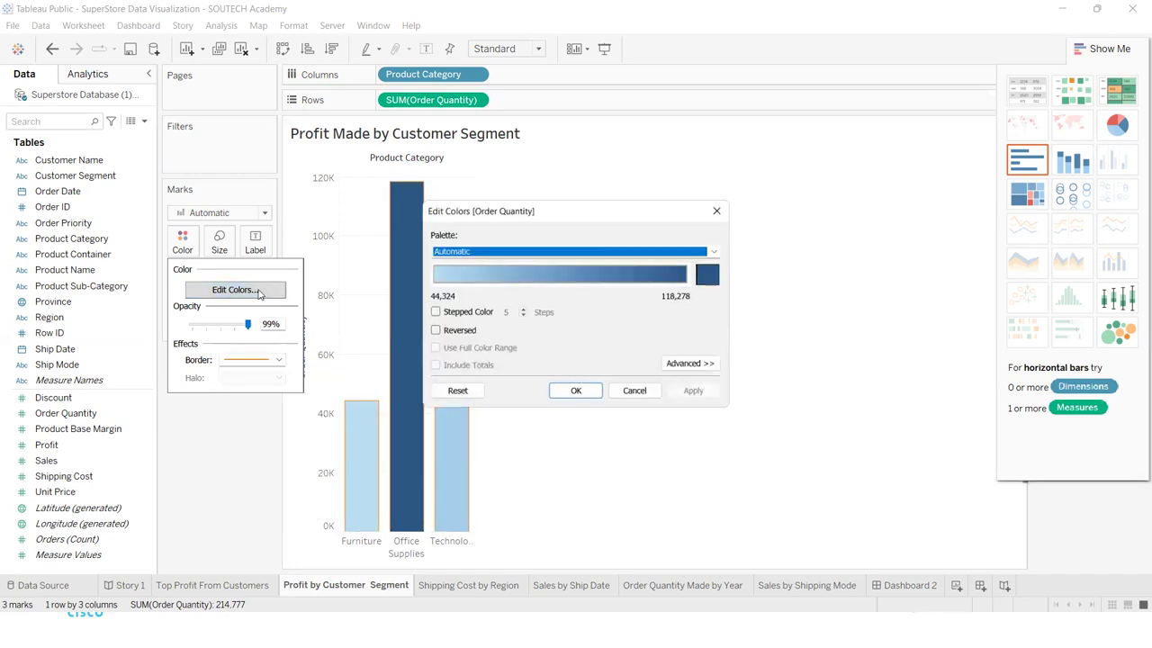
{"action": "left_click", "coordinate": [480, 251]}
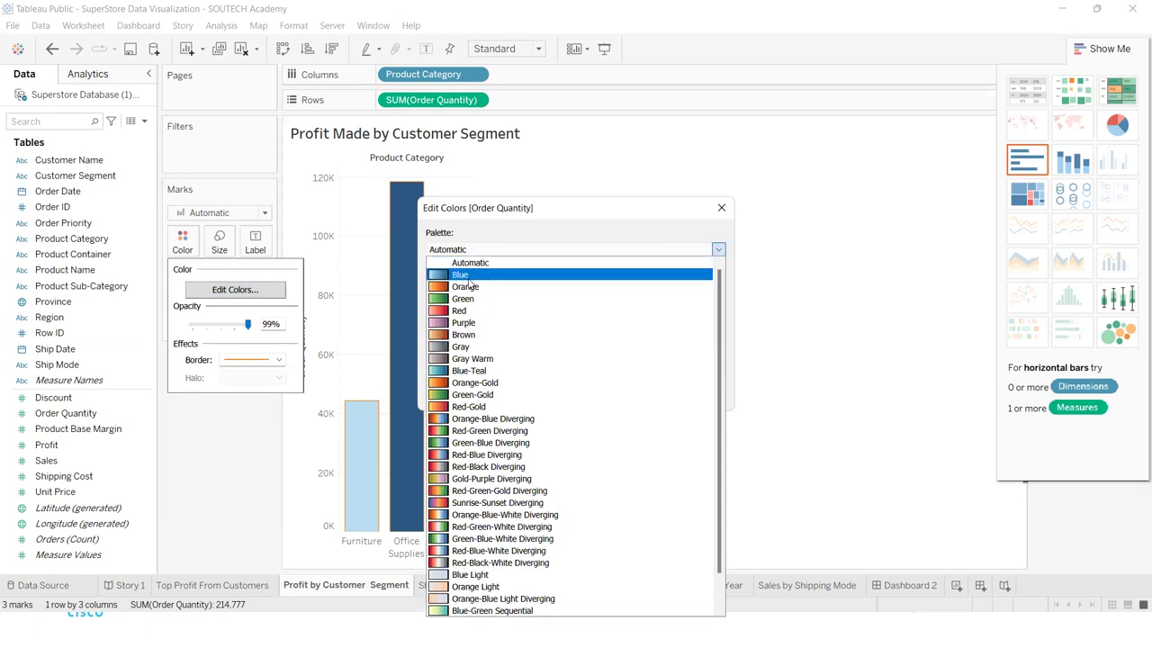
{"action": "left_click", "coordinate": [467, 300]}
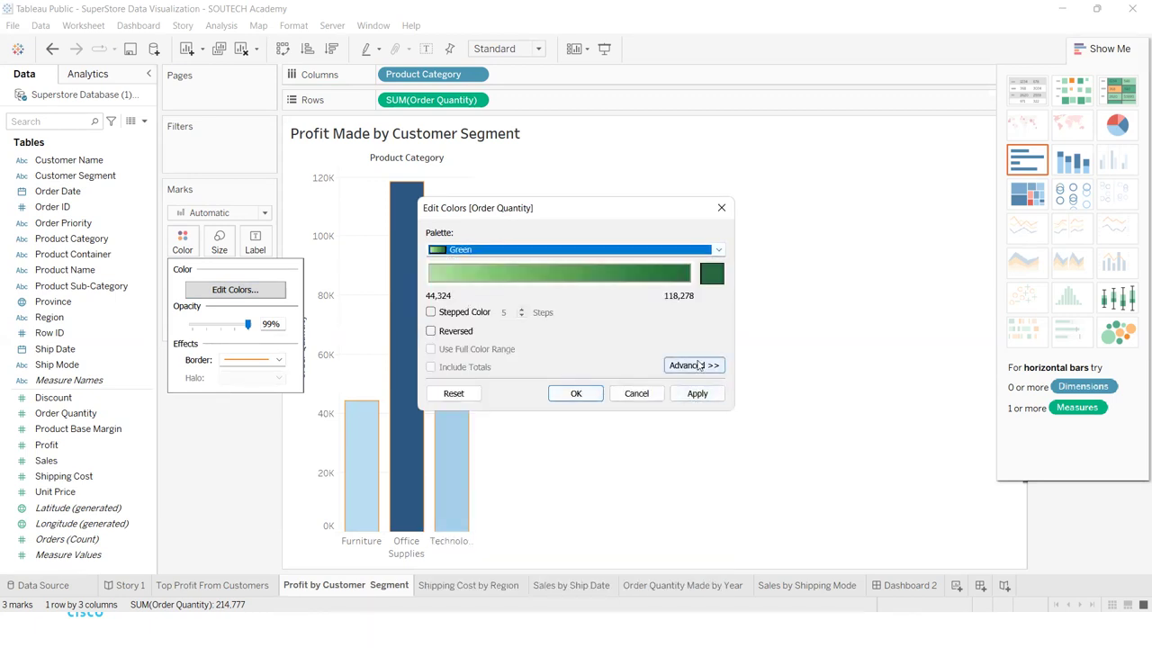
{"action": "left_click", "coordinate": [460, 397]}
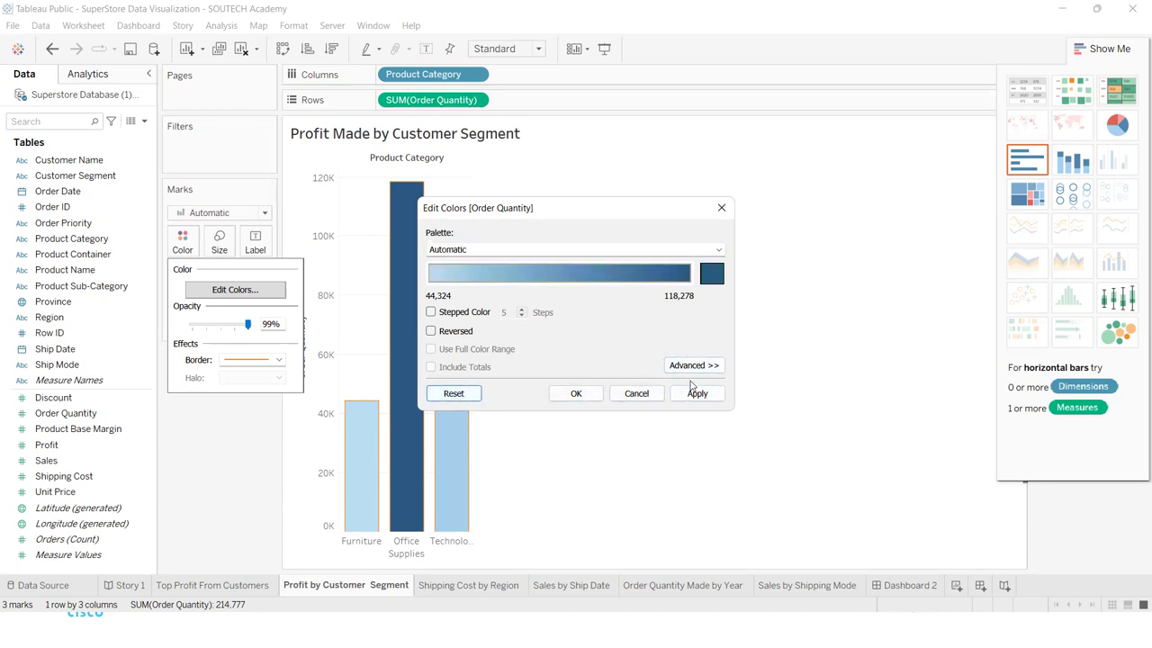
{"action": "left_click", "coordinate": [593, 245]}
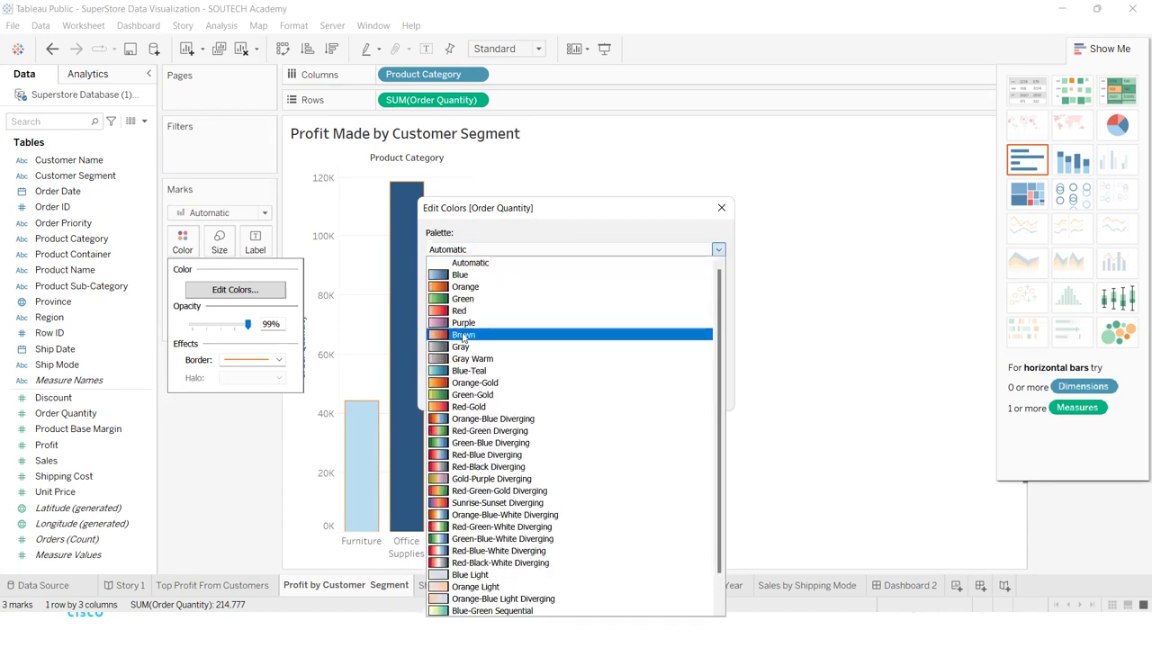
{"action": "left_click", "coordinate": [585, 311]}
{"action": "left_click", "coordinate": [694, 396]}
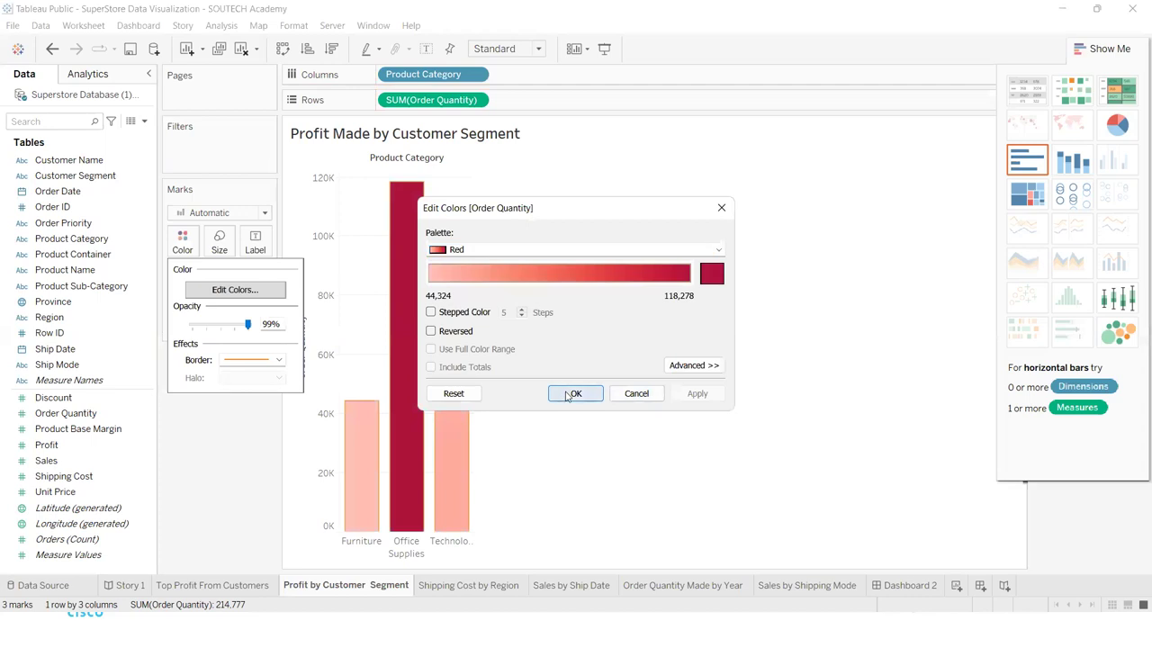
{"action": "left_click", "coordinate": [566, 393]}
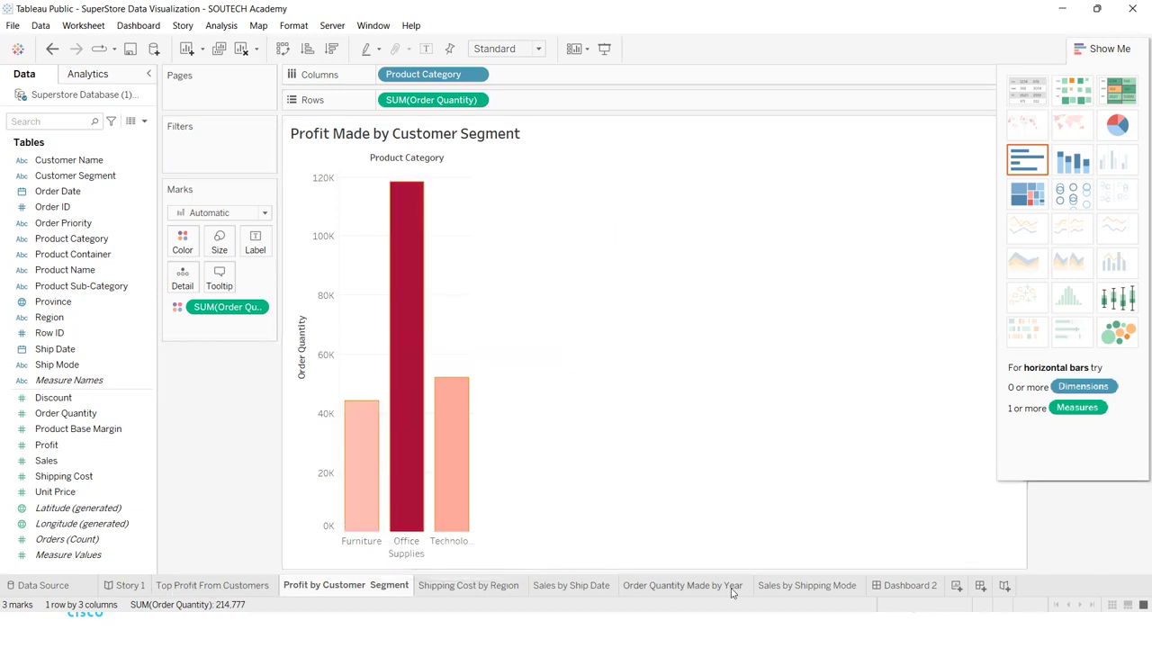
Step: Open the Sales by Shipping Model worksheet from Dashboard 2, examine its Delivery Truck bubble and label options, and return to the dashboard
{"action": "left_click", "coordinate": [897, 587]}
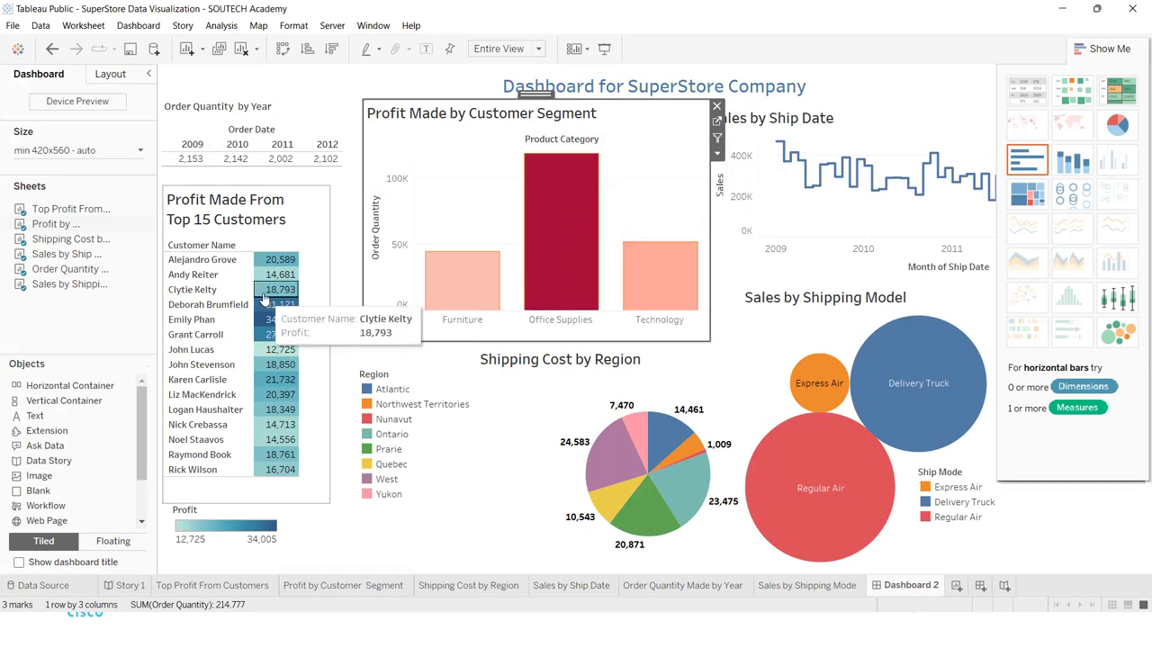
{"action": "left_click", "coordinate": [832, 326]}
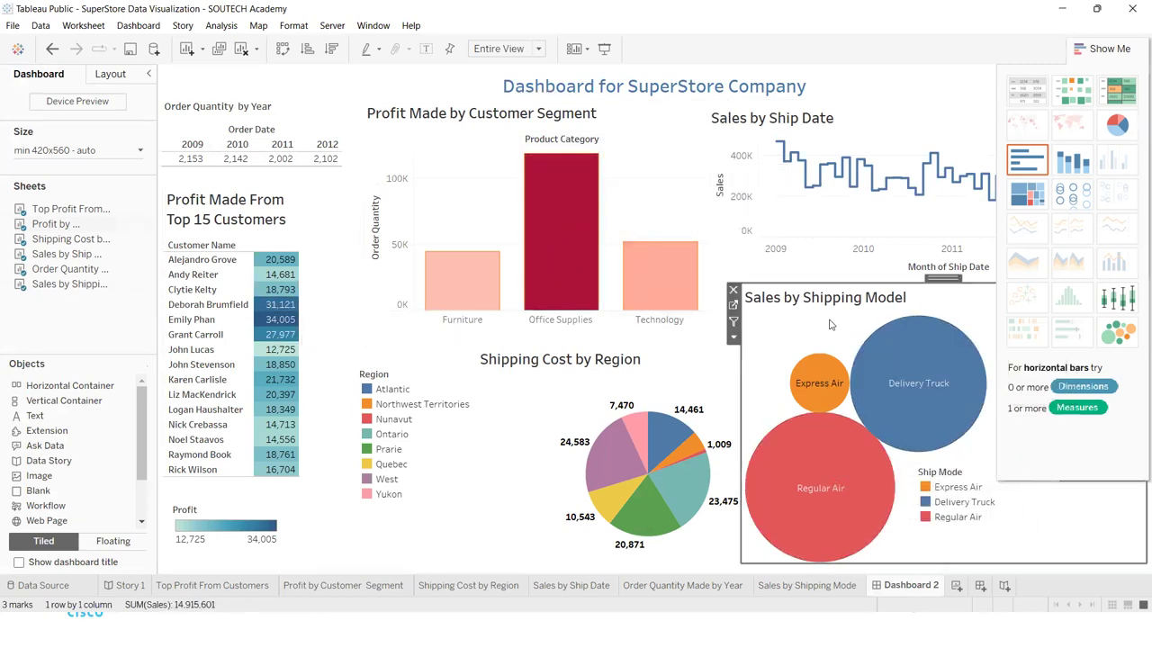
{"action": "left_click", "coordinate": [733, 305]}
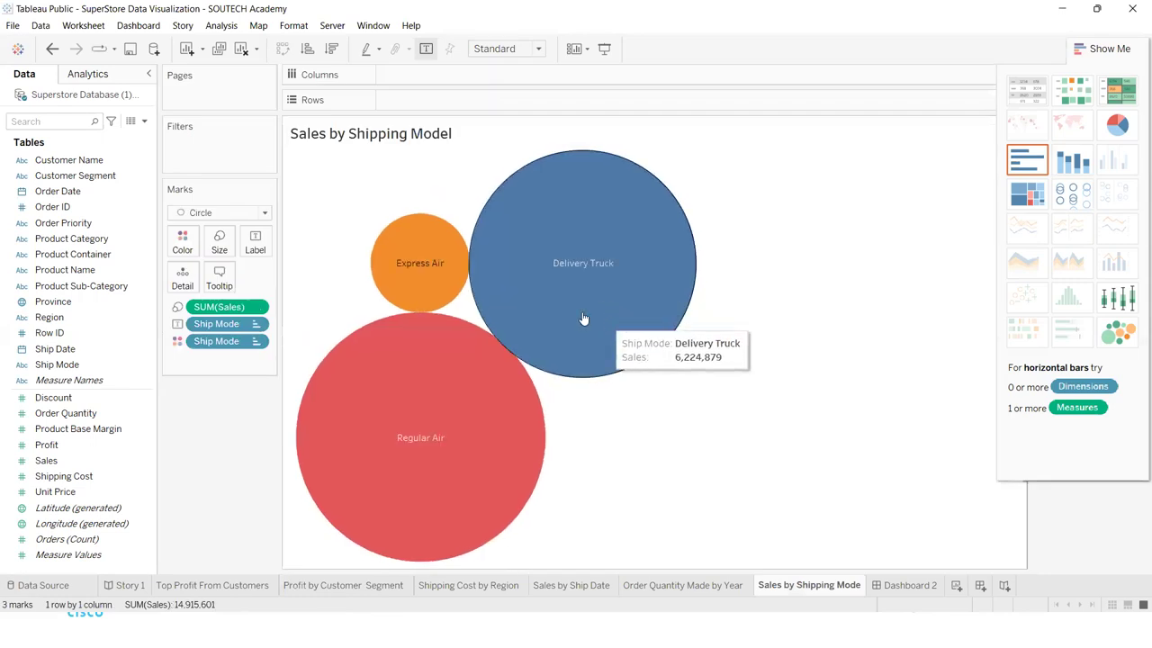
{"action": "left_click", "coordinate": [594, 218]}
{"action": "left_click", "coordinate": [255, 242]}
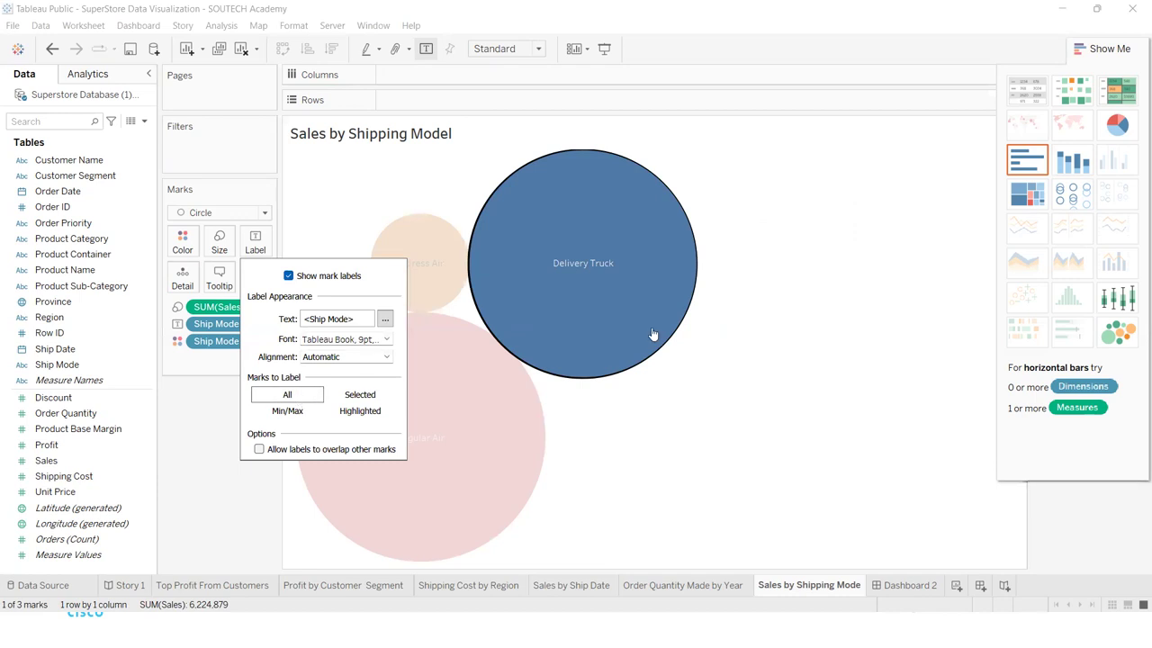
{"action": "left_click", "coordinate": [843, 258]}
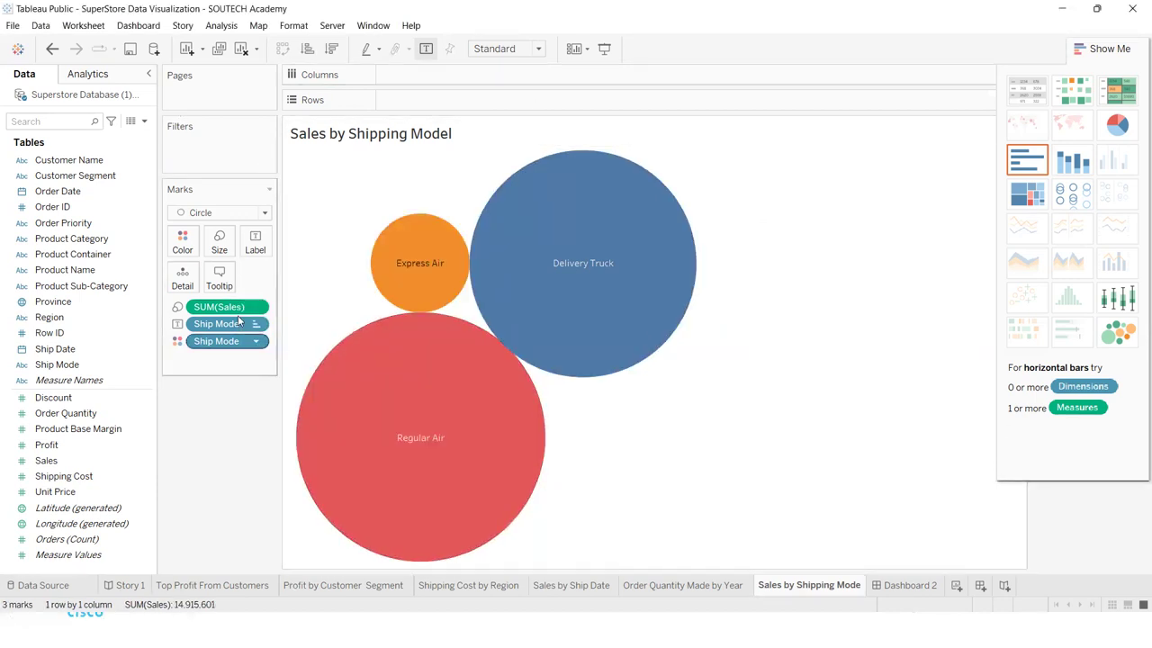
{"action": "mouse_move", "coordinate": [644, 271]}
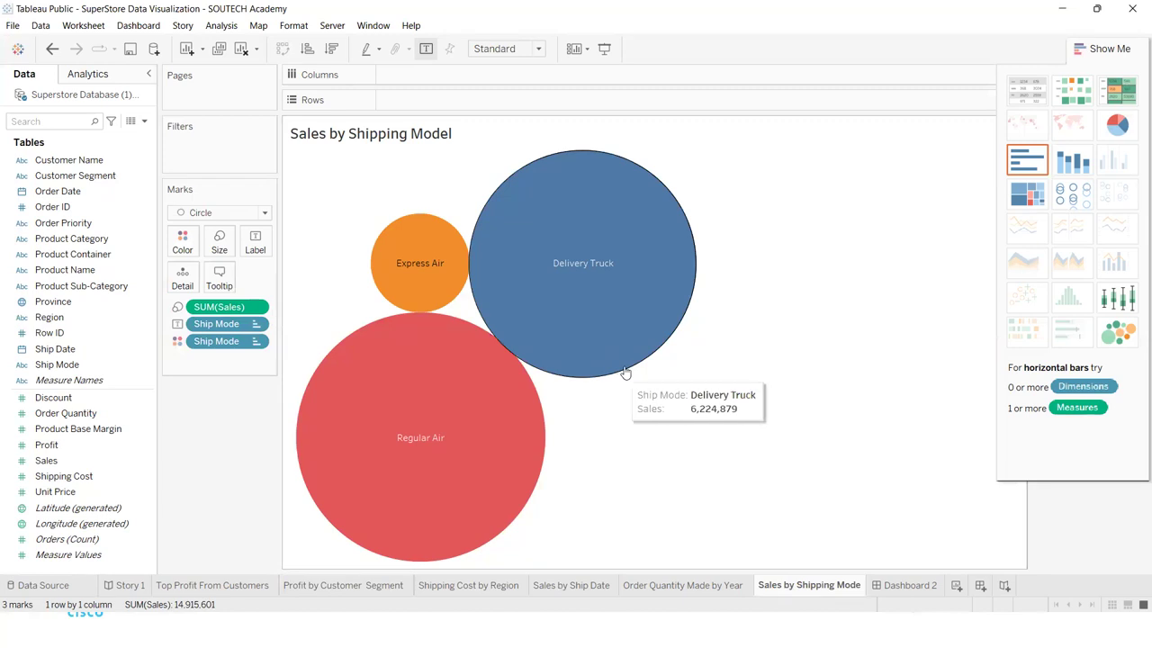
{"action": "left_click", "coordinate": [906, 586]}
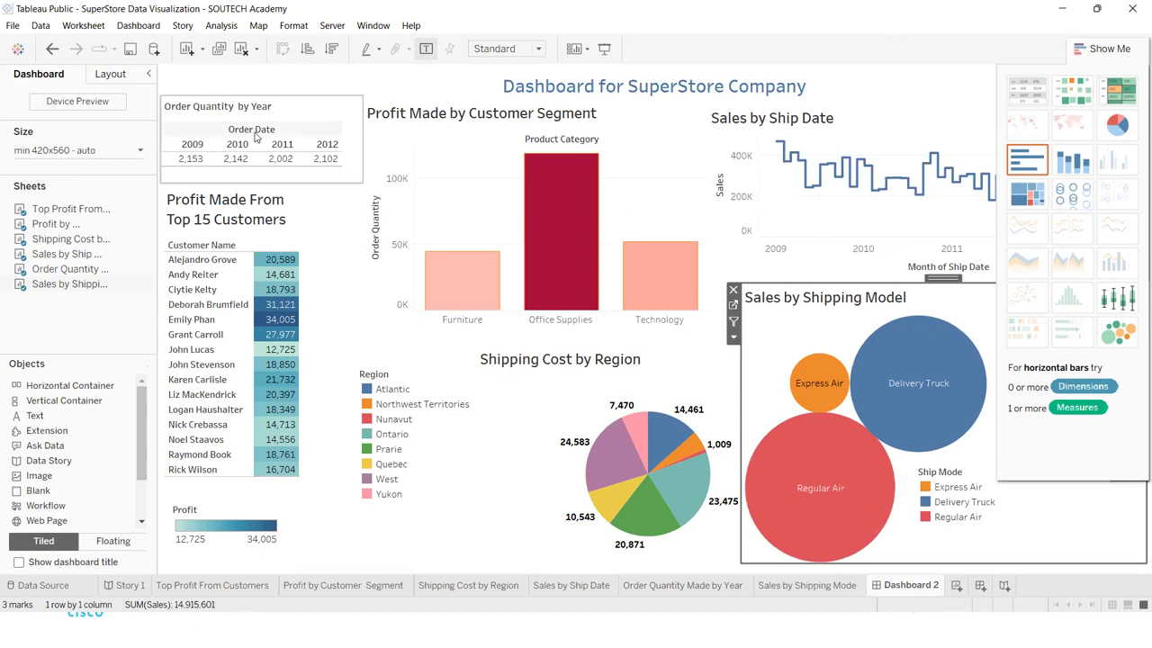
Step: Try stacked bars, horizontal bars and a pie chart for Order Quantity by Year, and enlarge its dashboard view downward
{"action": "left_click", "coordinate": [187, 170]}
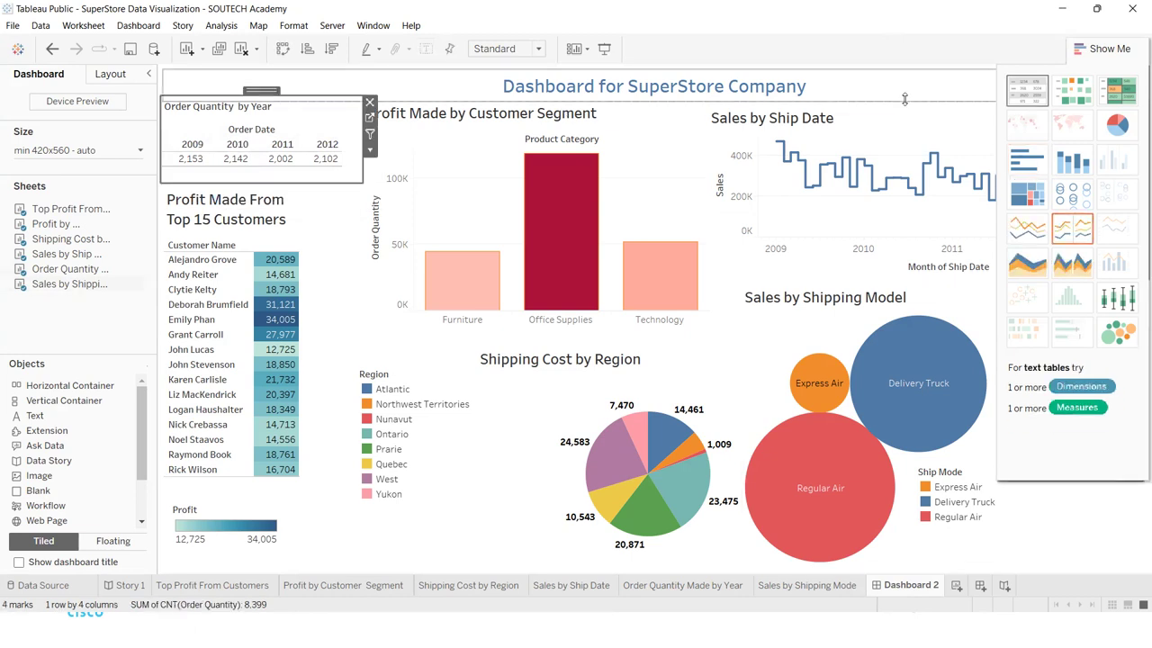
{"action": "left_click", "coordinate": [1073, 162]}
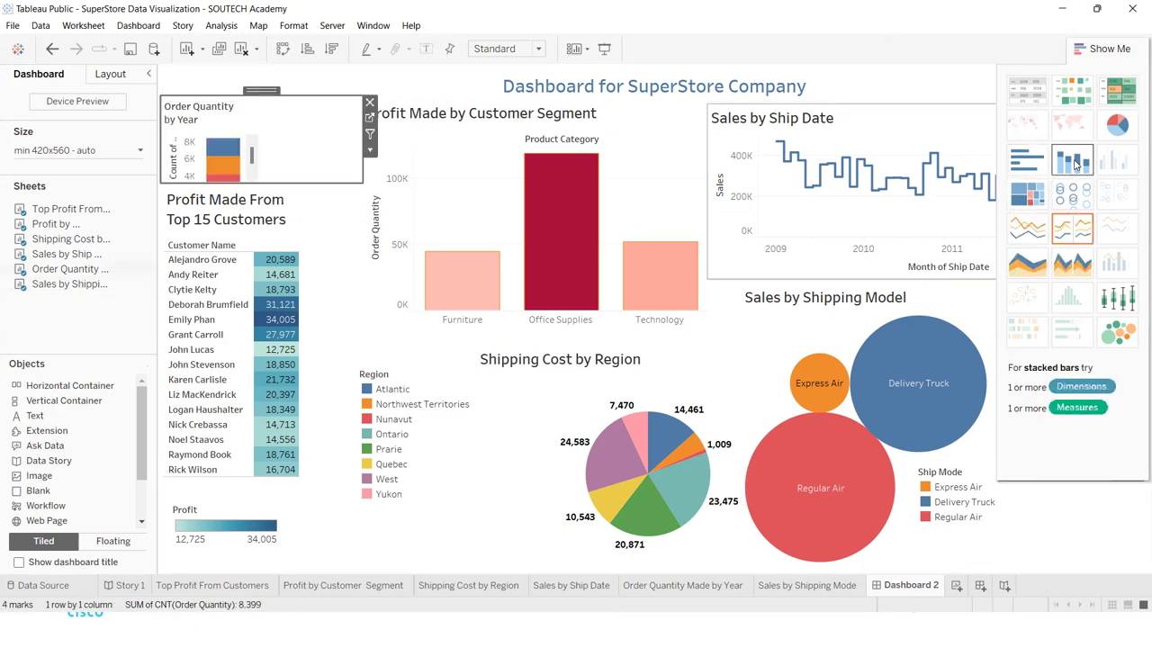
{"action": "left_click", "coordinate": [1041, 170]}
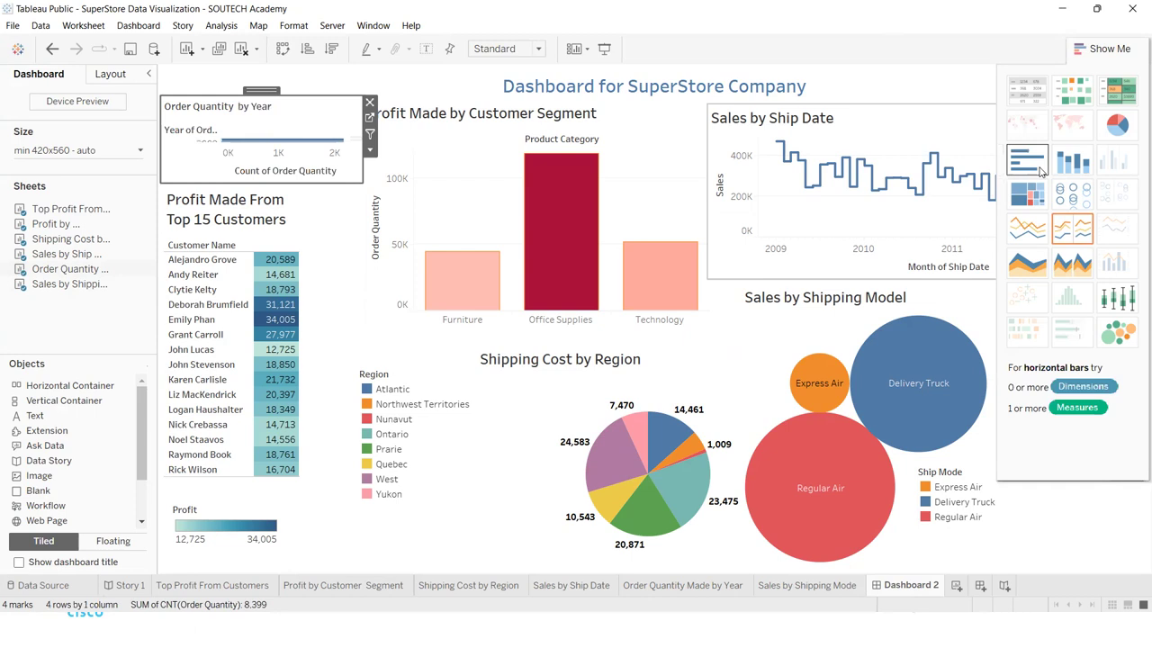
{"action": "left_click", "coordinate": [1114, 127]}
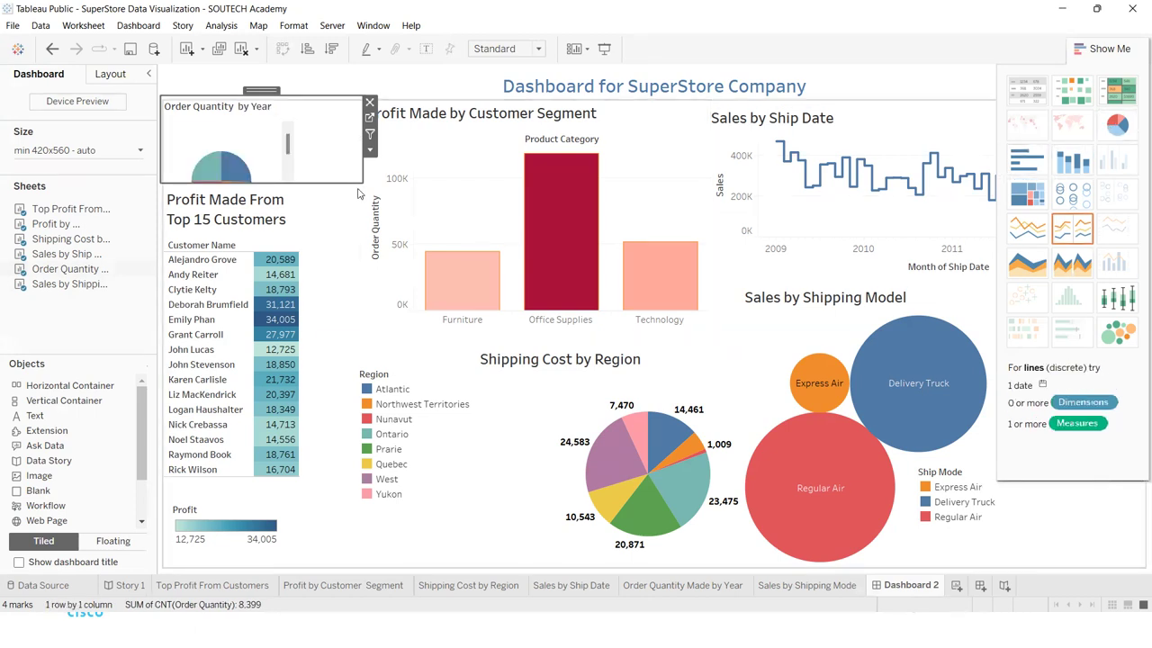
{"action": "left_click_drag", "start_coordinate": [363, 183], "coordinate": [354, 298]}
{"action": "mouse_move", "coordinate": [225, 184]}
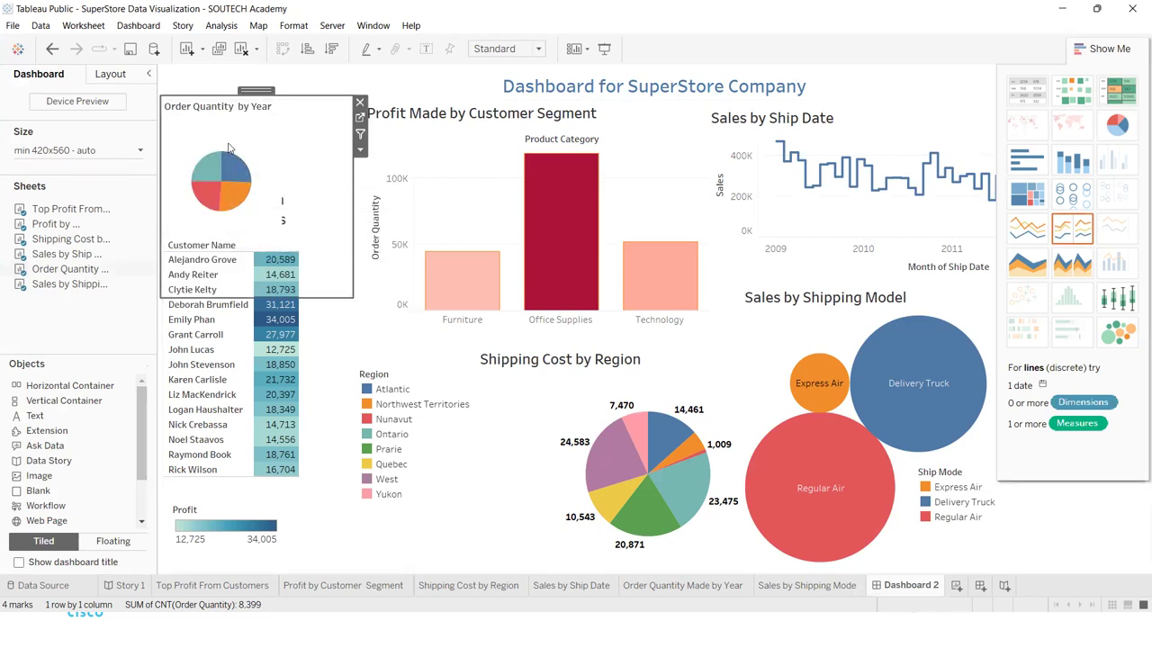
Step: Convert the Order Quantity by Year chart to vertical bars sorted in ascending order of the order quantity count
{"action": "left_click", "coordinate": [1039, 166]}
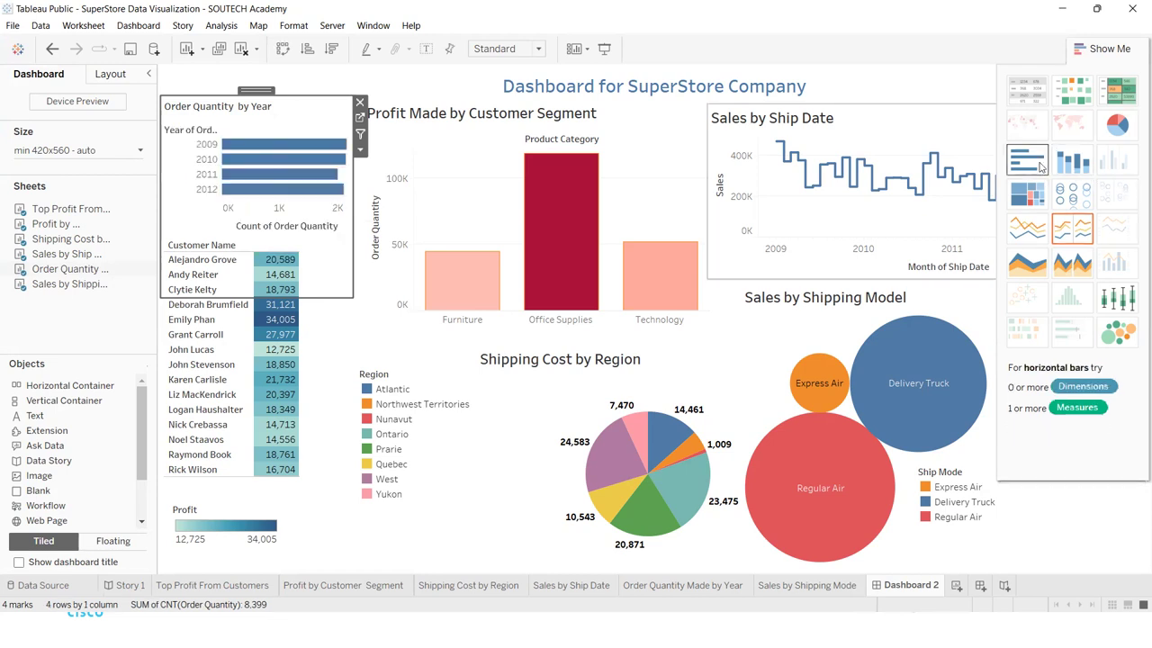
{"action": "left_click_drag", "start_coordinate": [354, 296], "coordinate": [740, 306]}
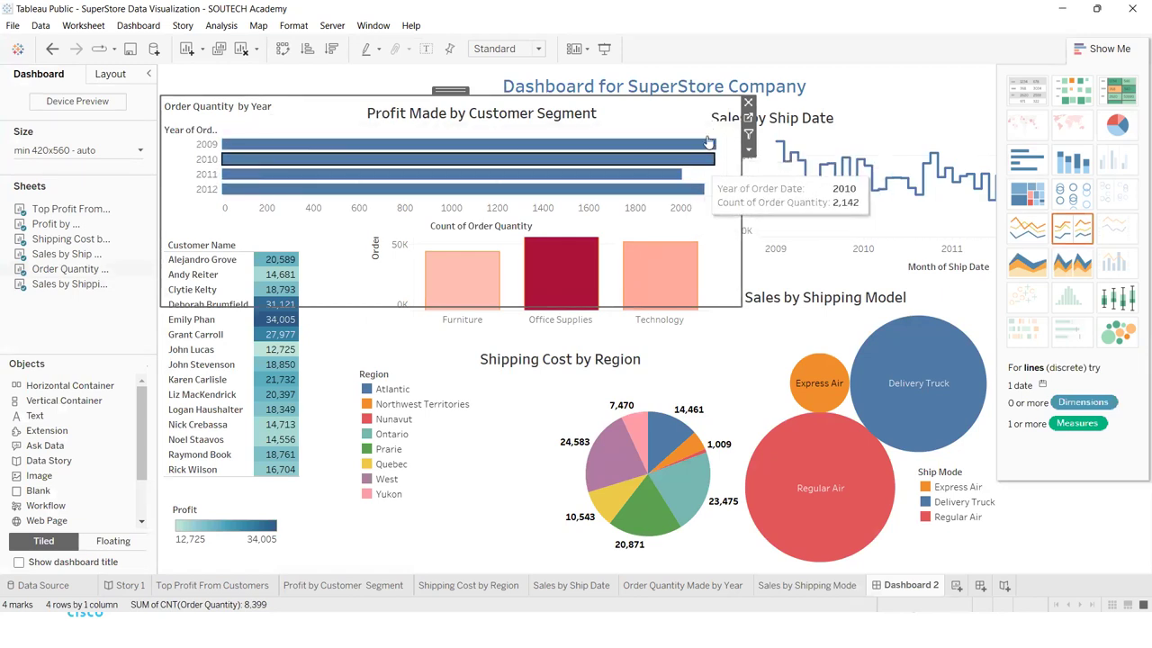
{"action": "left_click", "coordinate": [331, 51]}
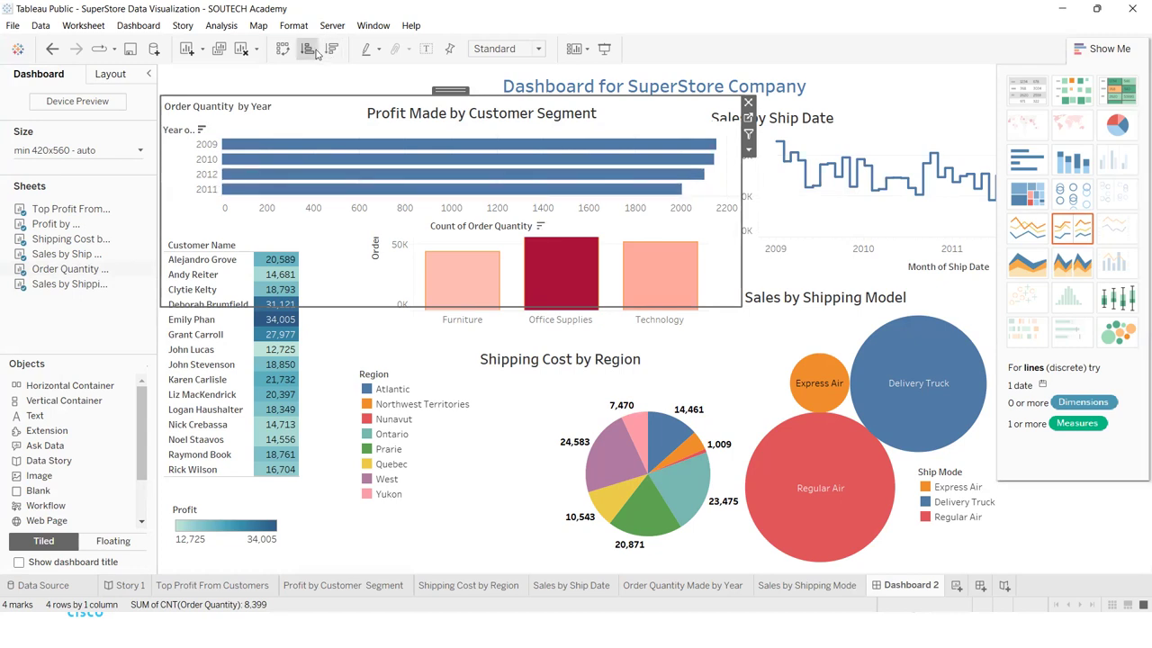
{"action": "left_click", "coordinate": [316, 54]}
{"action": "left_click", "coordinate": [282, 52]}
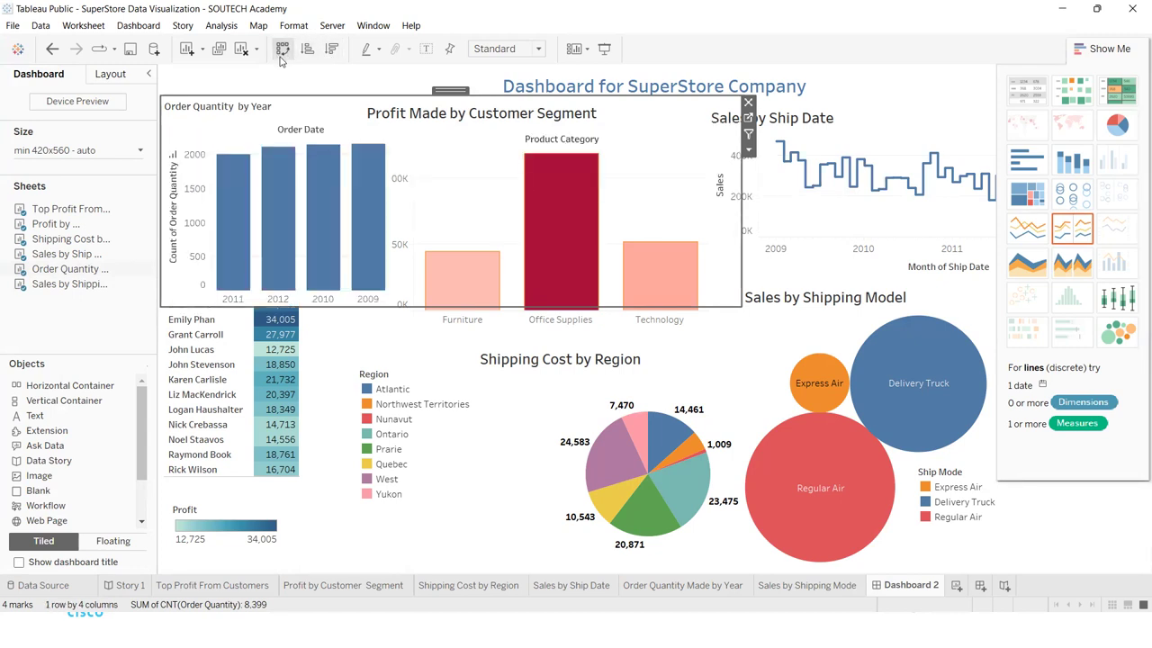
Step: Shrink the Order Quantity by Year chart to fit above the Top 15 Customers table, and deselect it
{"action": "left_click_drag", "start_coordinate": [740, 306], "coordinate": [332, 182]}
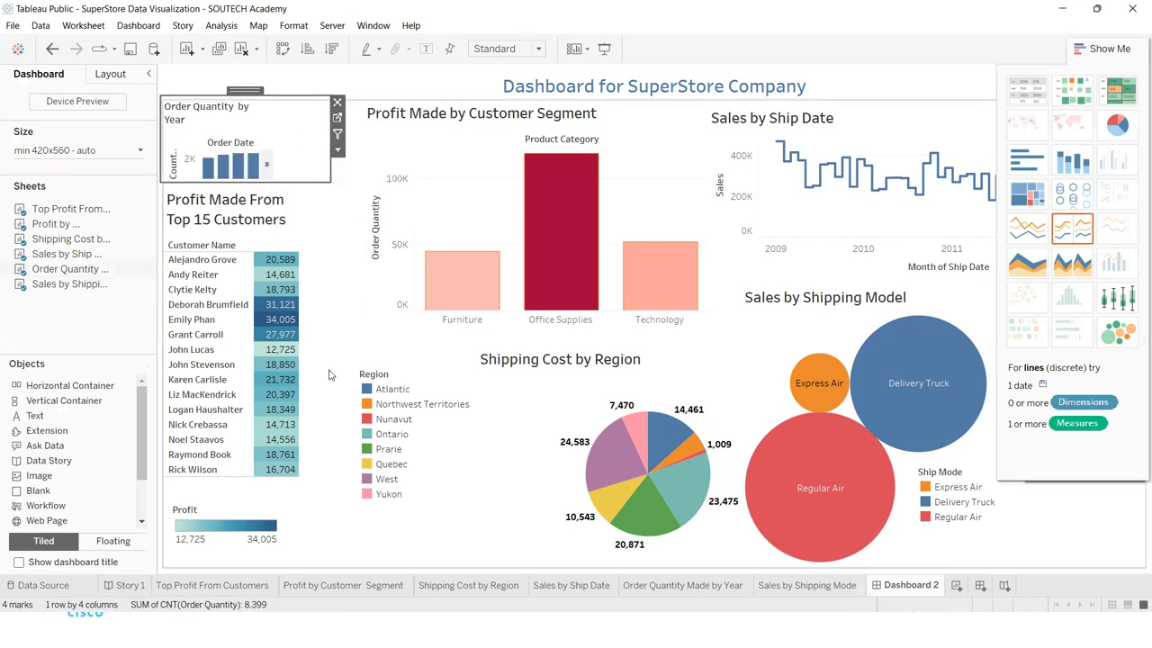
{"action": "left_click", "coordinate": [321, 545]}
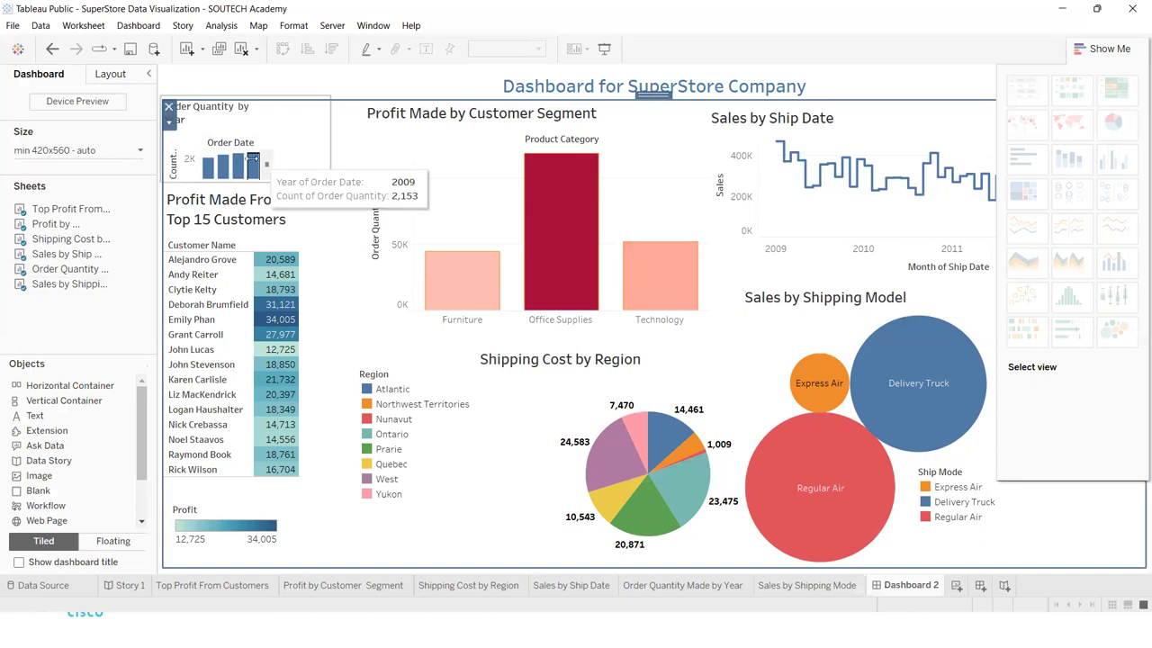
{"action": "left_click", "coordinate": [890, 225]}
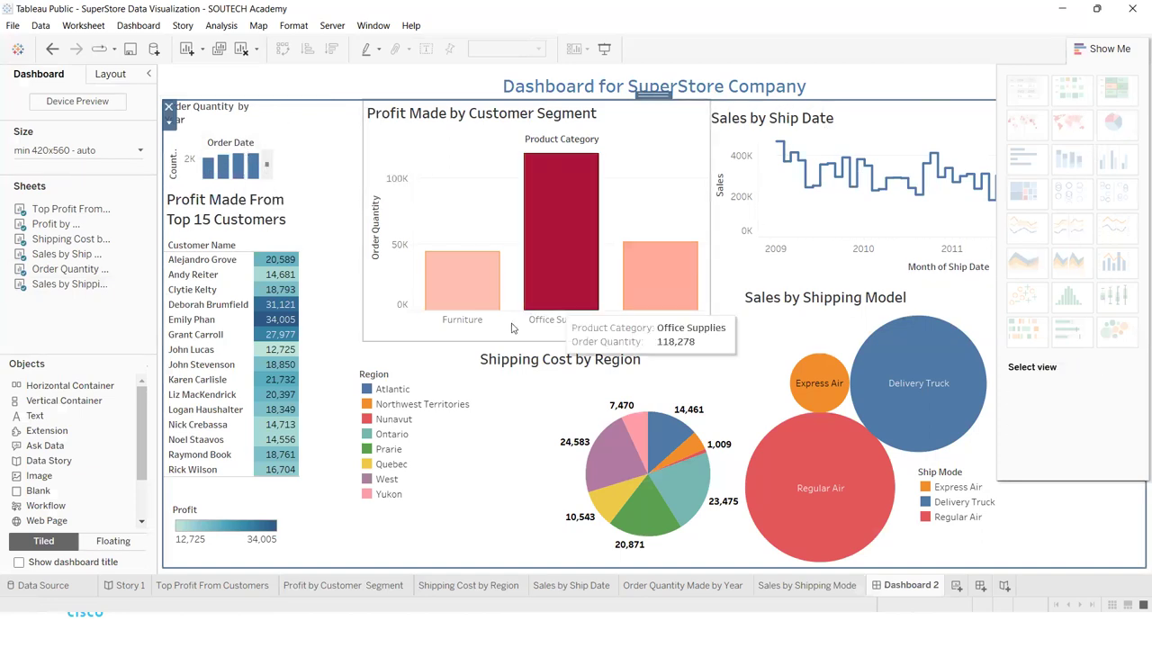
{"action": "key", "text": "super"}
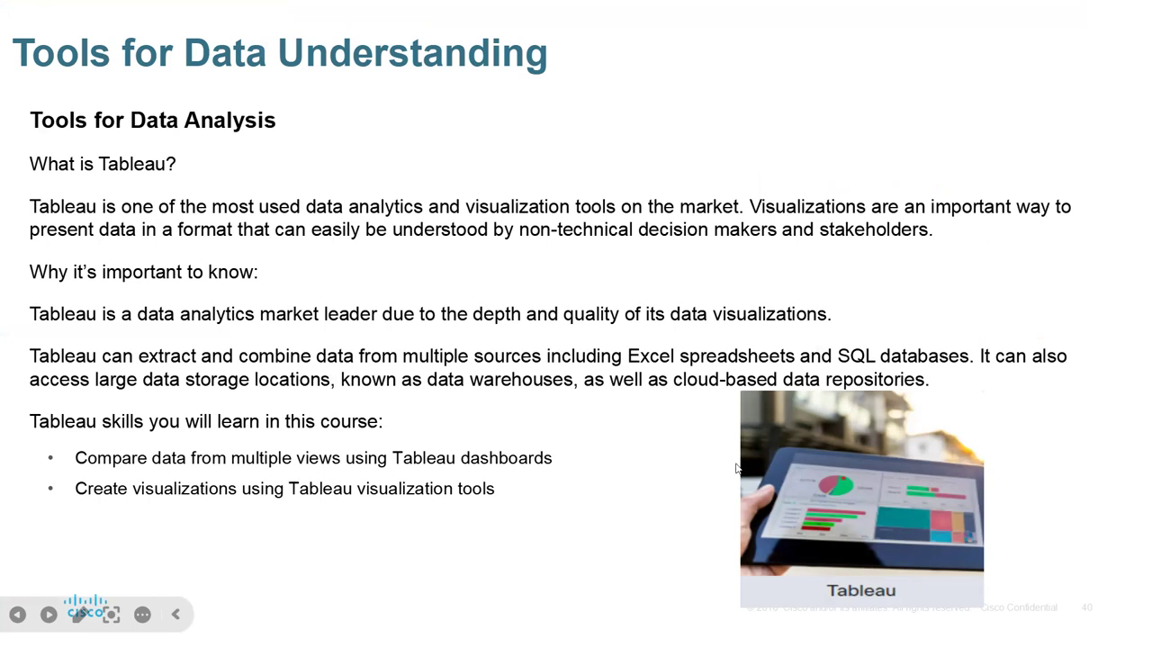
{"action": "key", "text": "Right"}
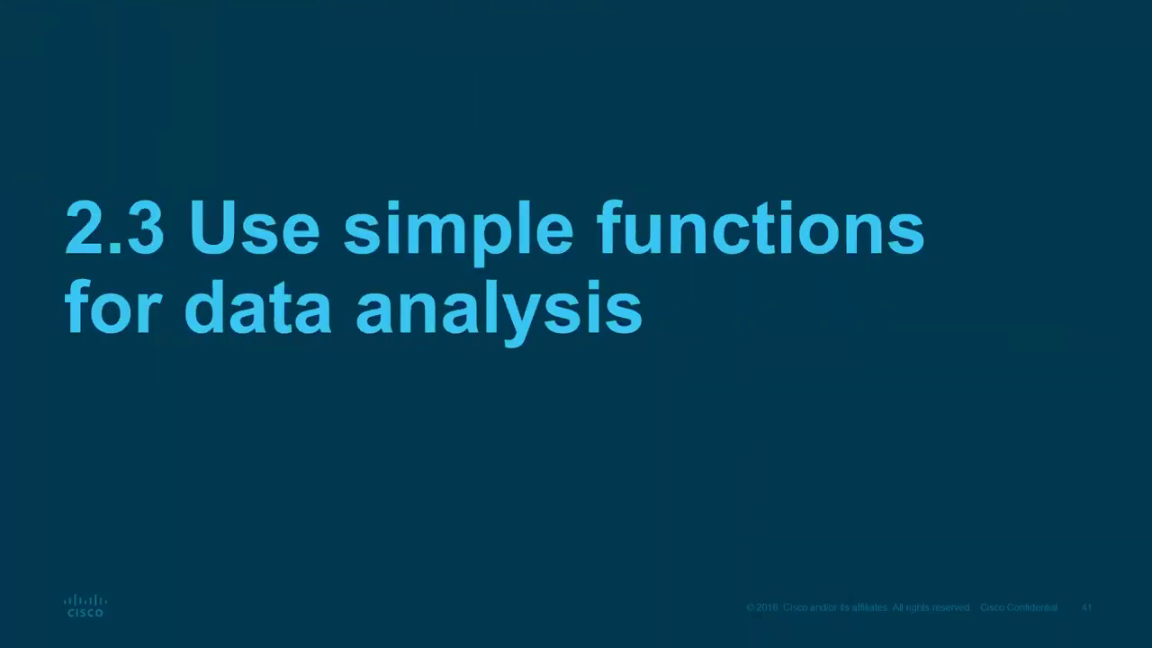
{"action": "key", "text": "Right"}
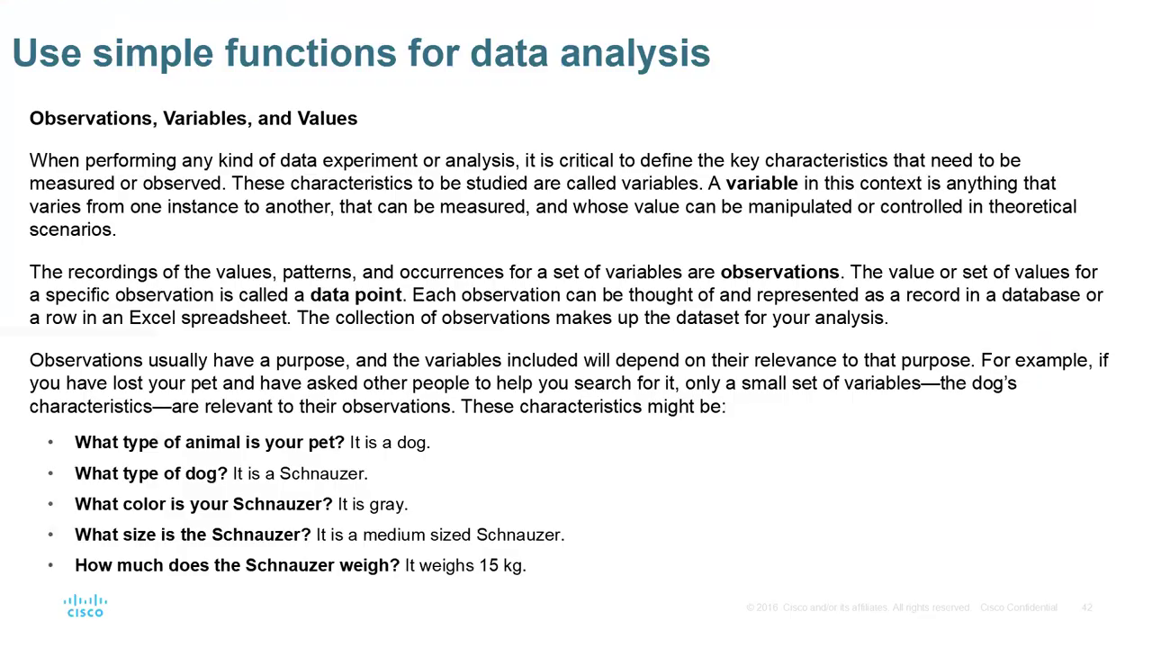